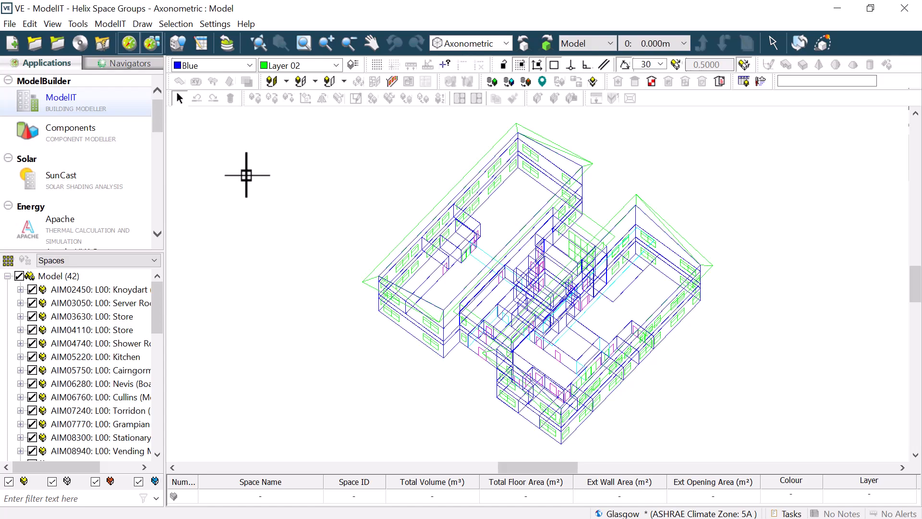
Step: Review the thermal condition templates in Building Template Manager across building regulations, system, space conditions, internal gains and air exchanges
click(201, 44)
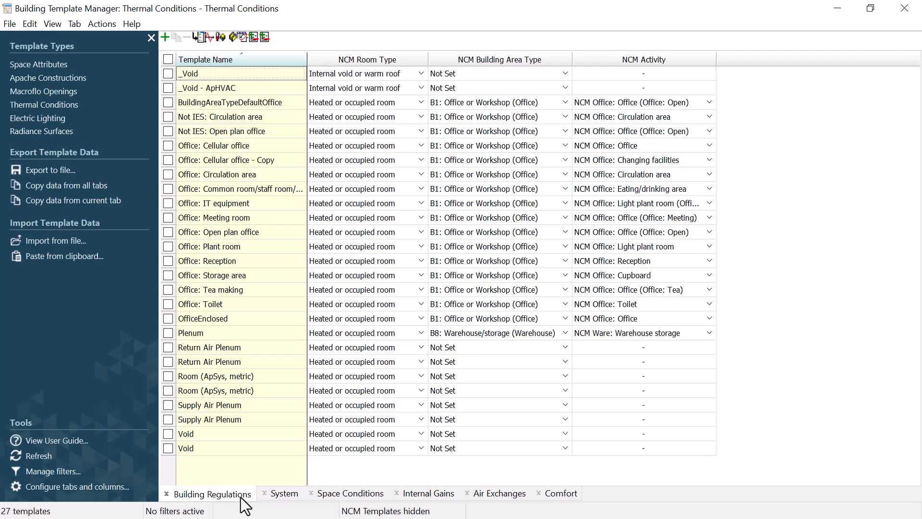
click(295, 497)
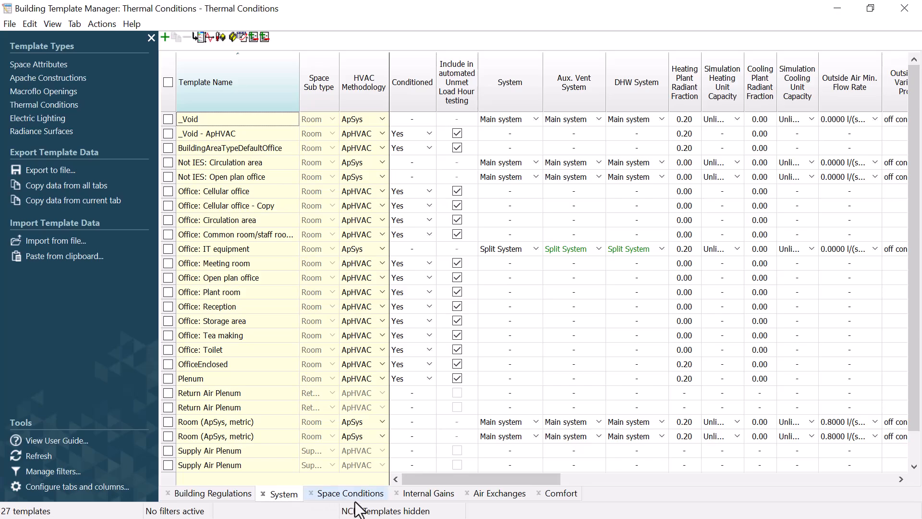
click(356, 501)
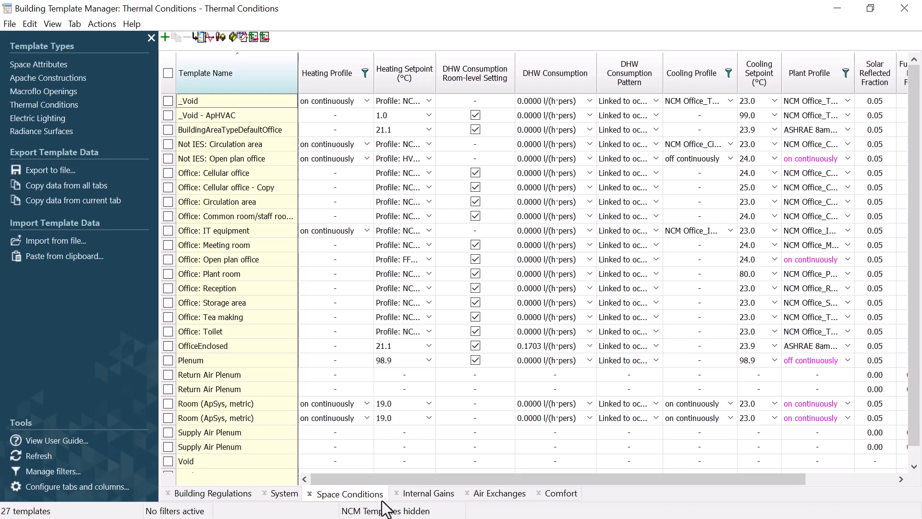
click(434, 496)
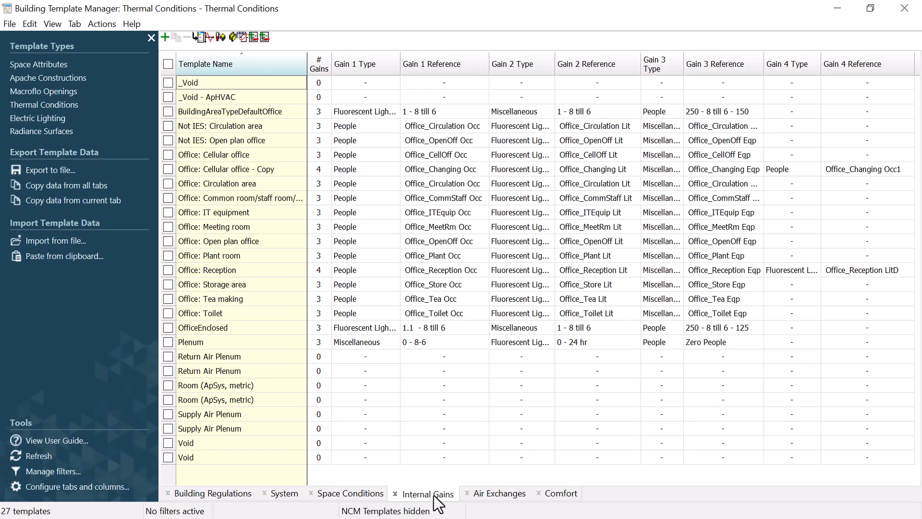
click(515, 500)
click(207, 496)
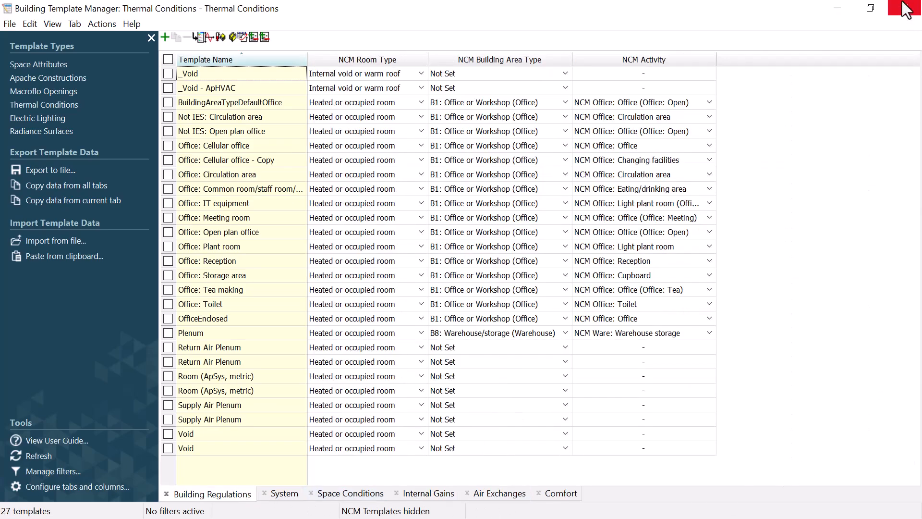
click(909, 14)
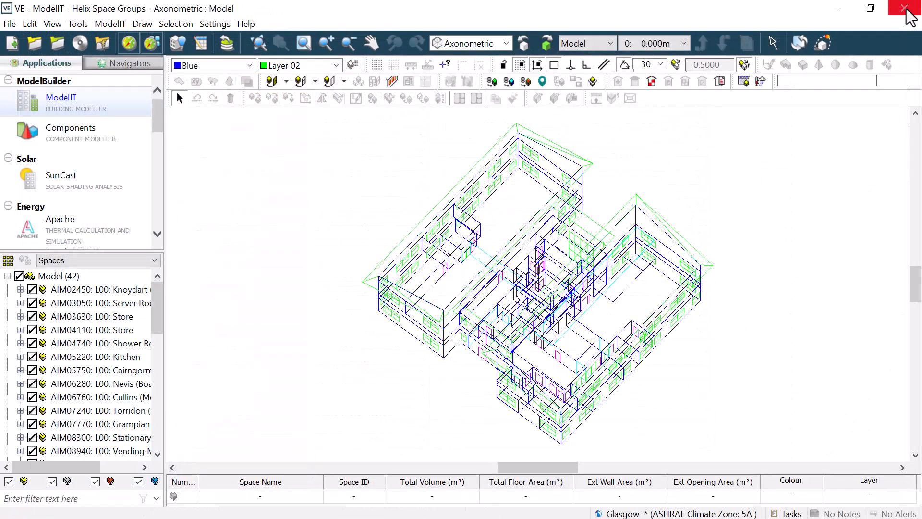
Step: Review the assigned thermal constructions in the Apache construction database of the Helix Space Groups project
click(58, 235)
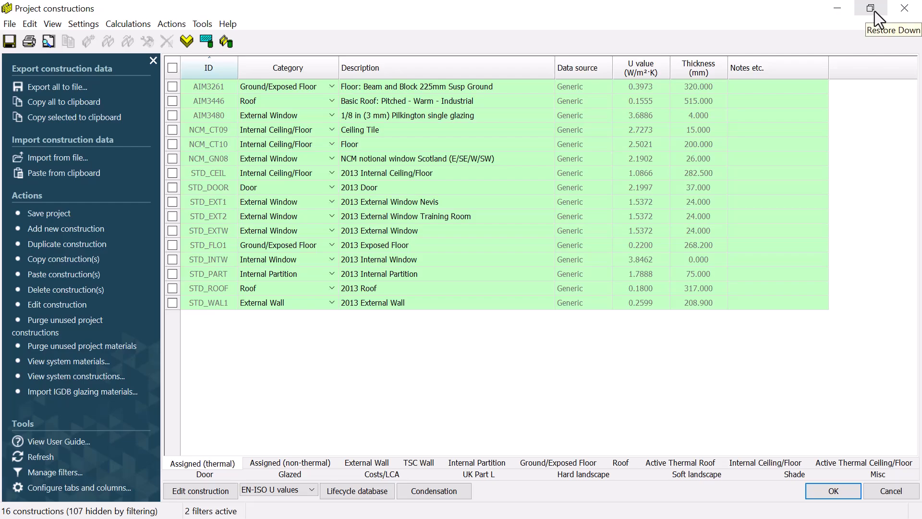
click(905, 9)
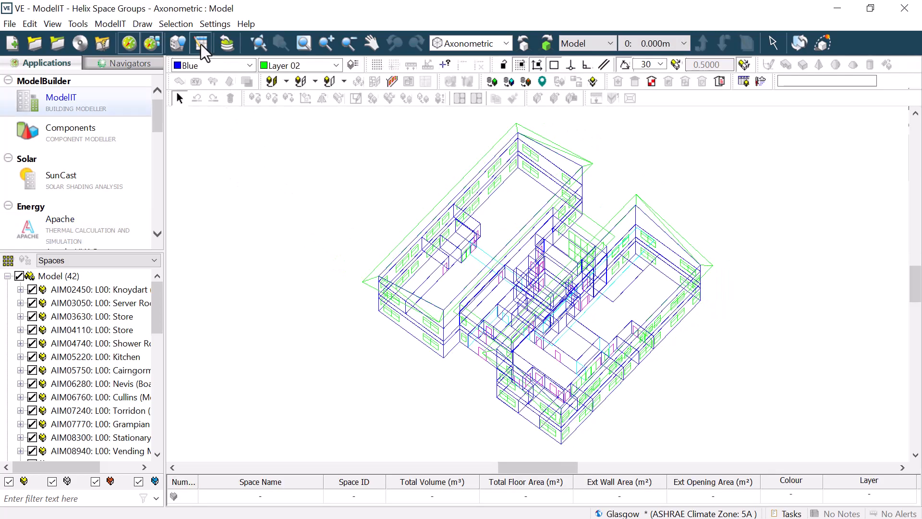
click(200, 44)
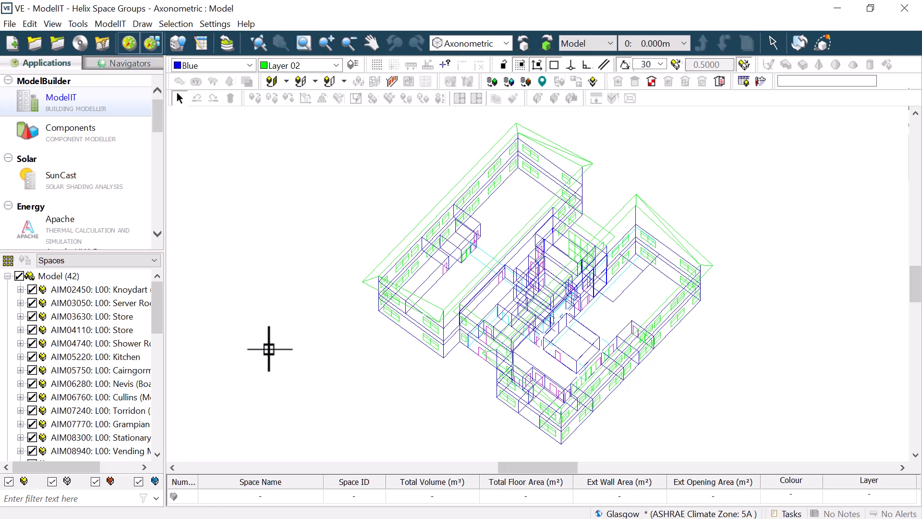
Step: Export the project as a master template named Helix Demo Template, saved in the folder containing the Helix Space Groups project
click(79, 24)
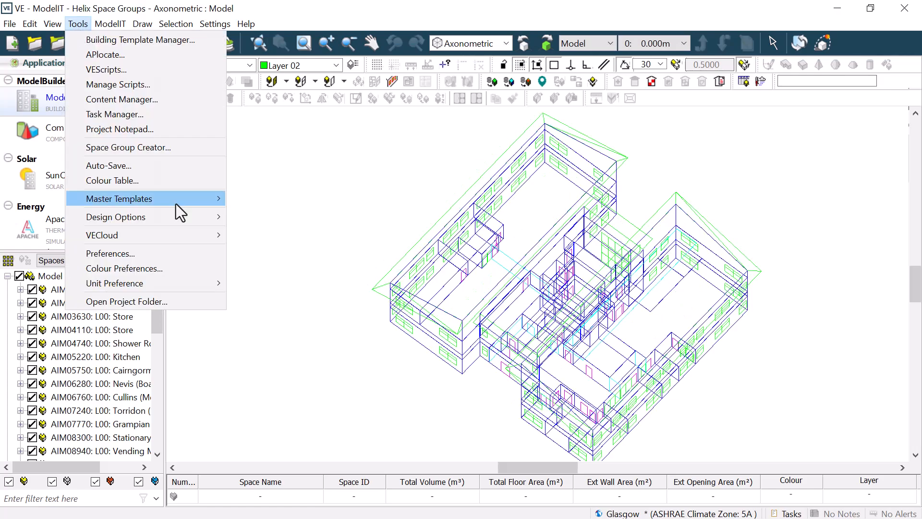
mouse_move(176, 203)
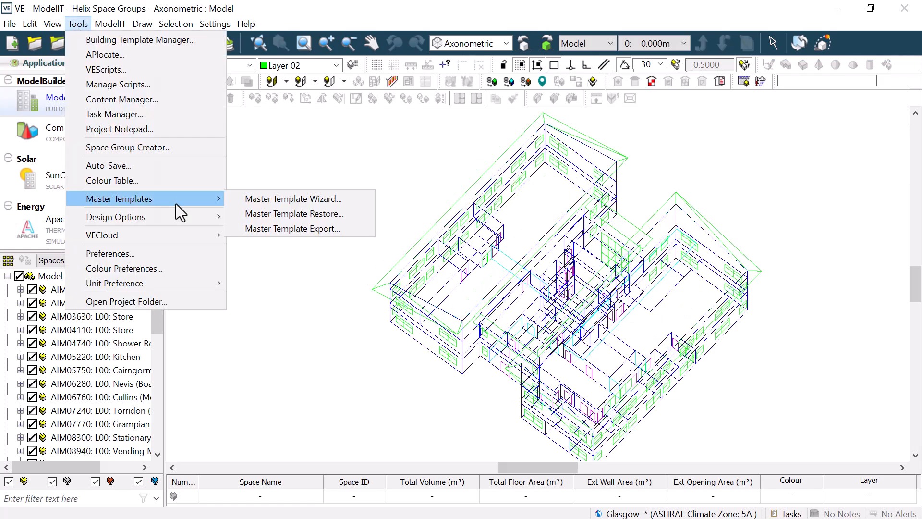
click(341, 235)
click(181, 294)
drag(121, 291, 221, 301)
text(Demo Template)
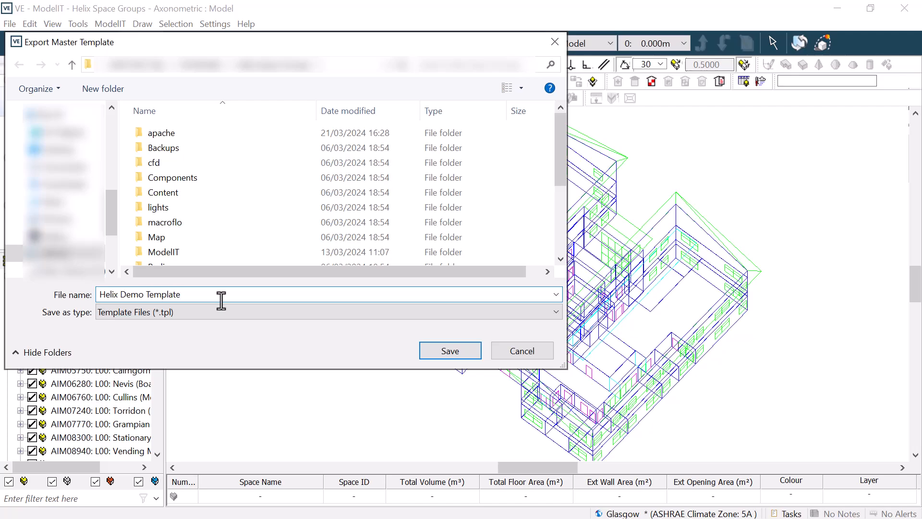
click(198, 67)
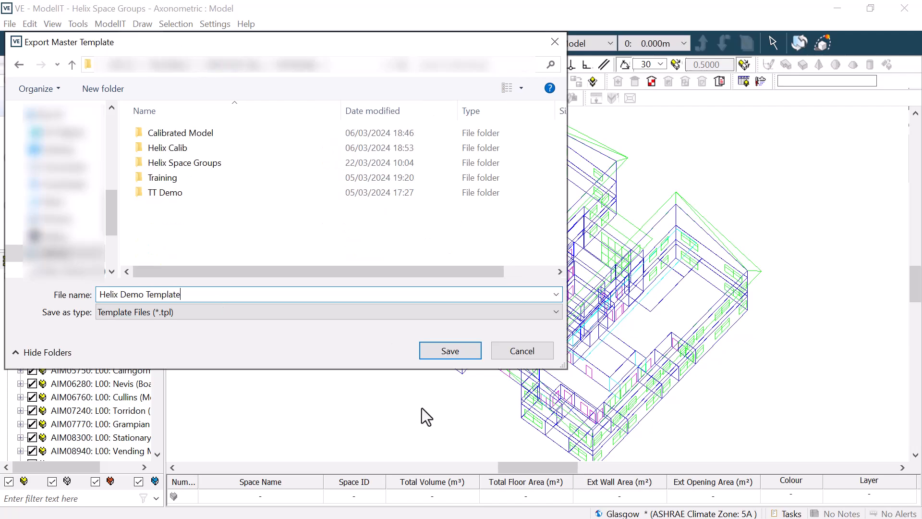
key(Return)
click(450, 351)
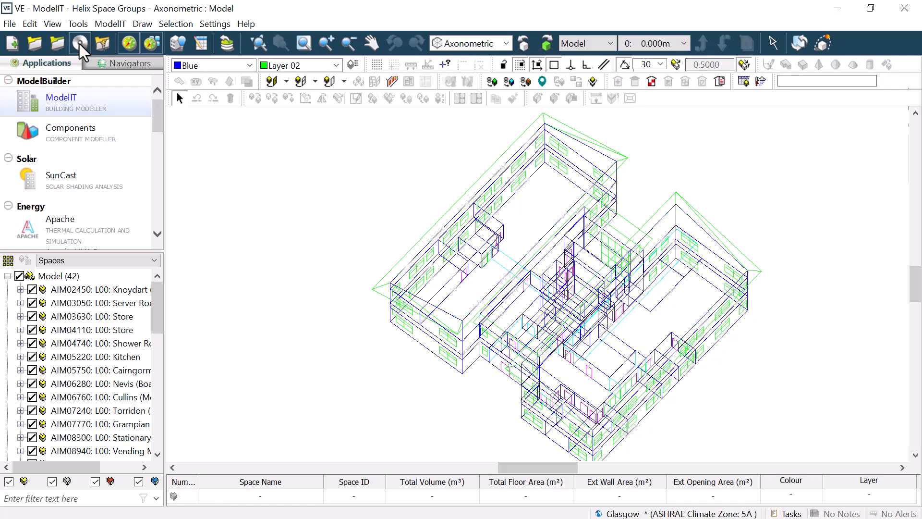
Step: Create a new project from the Medium Office starter geometry and show the model in axonometric view
click(10, 24)
click(39, 41)
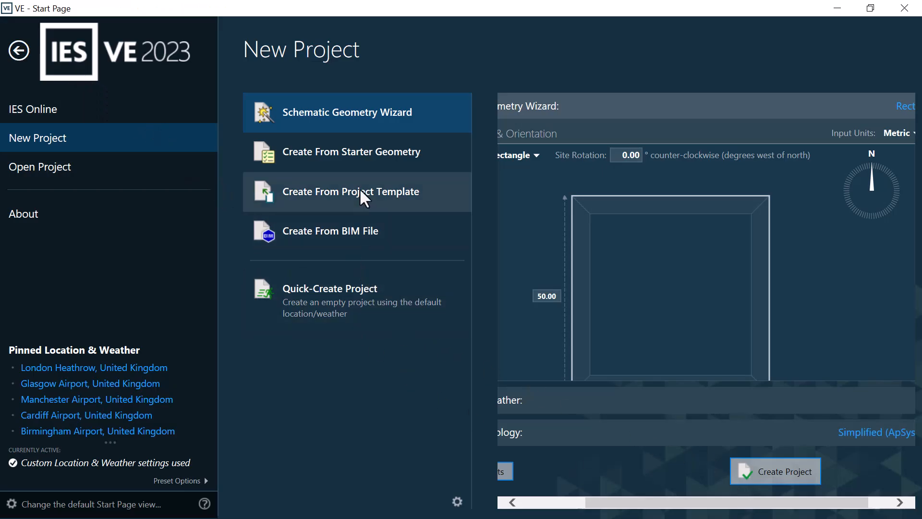
click(358, 151)
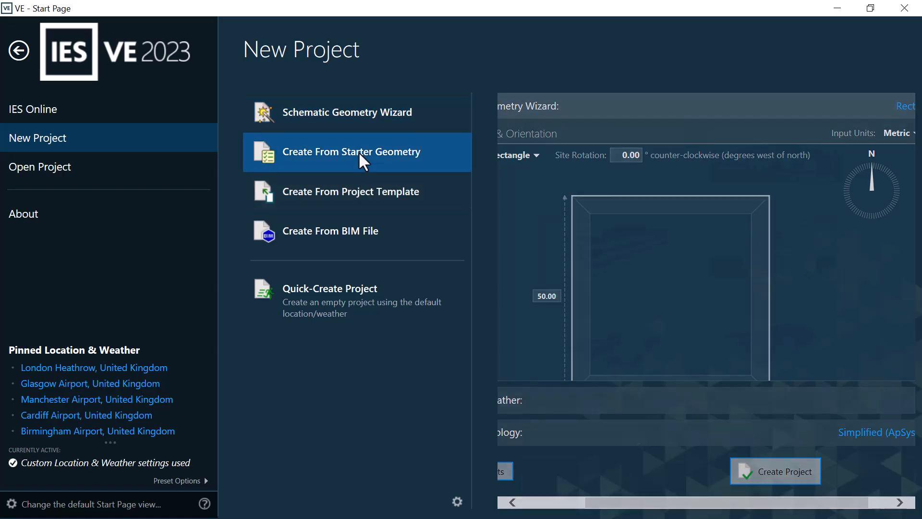
click(588, 264)
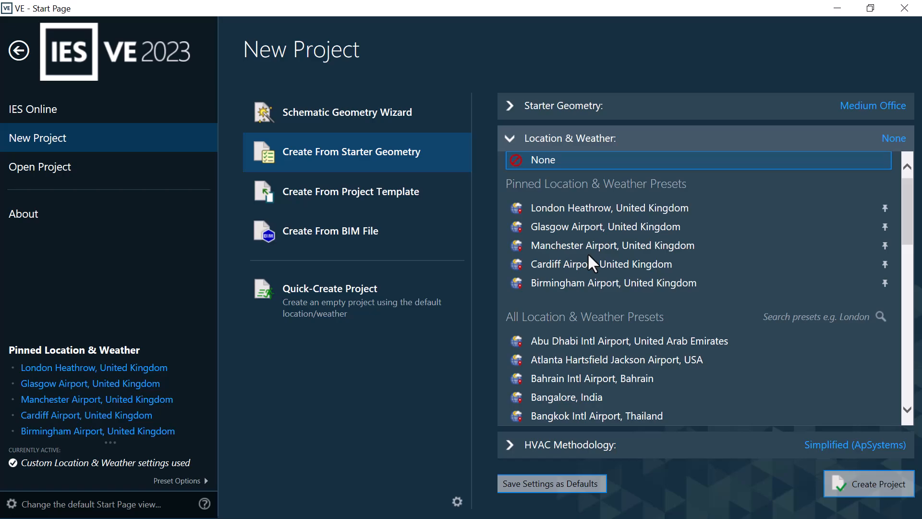
click(869, 492)
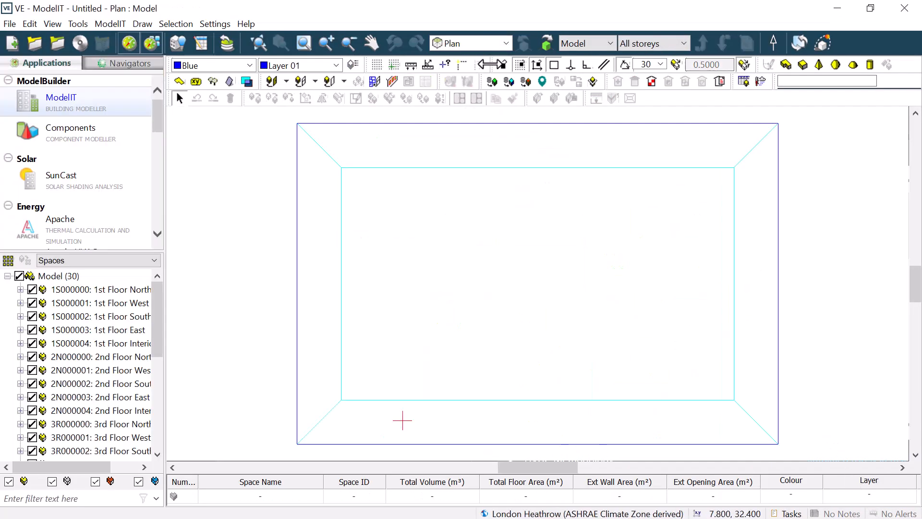
click(507, 44)
click(471, 122)
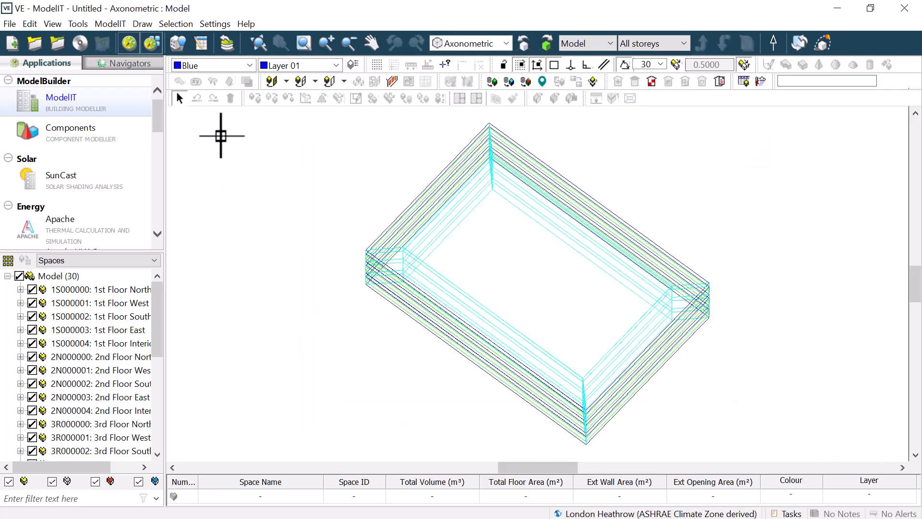
Step: Check the new project's thermal condition templates and its assigned constructions in the Apache construction database
click(201, 42)
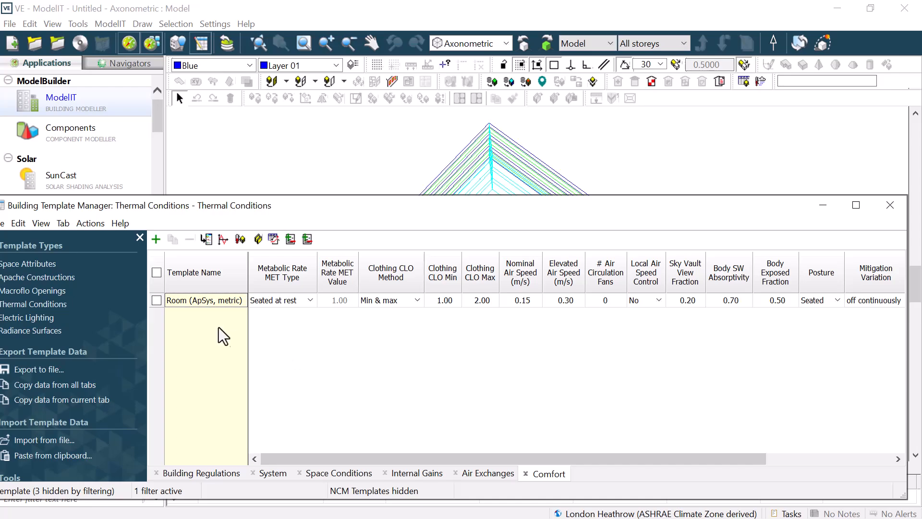
click(890, 205)
click(60, 221)
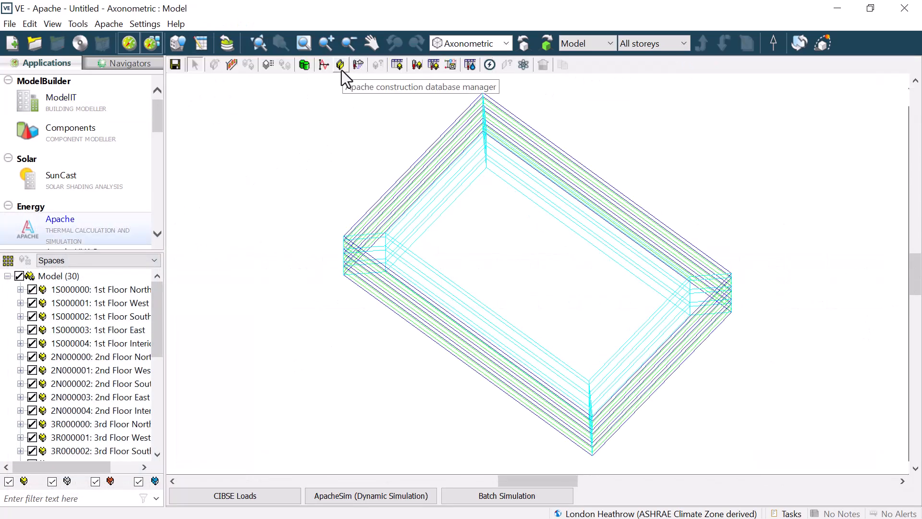
click(341, 70)
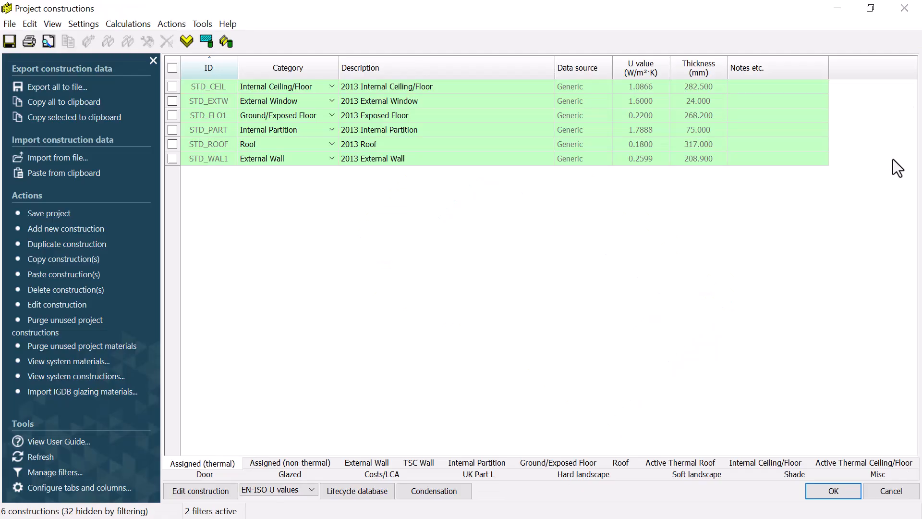
click(913, 15)
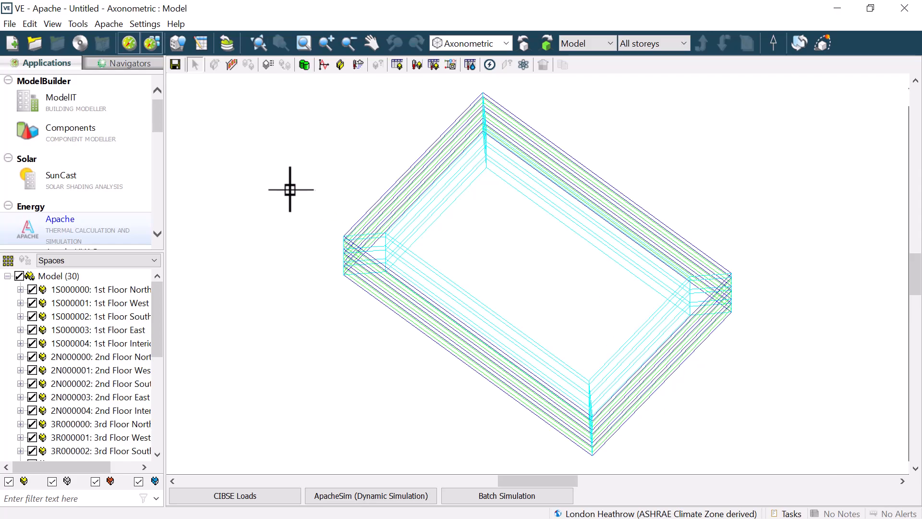
Step: Start the Master Template Wizard and load Helix Demo Template.tpl as the master template file
click(86, 24)
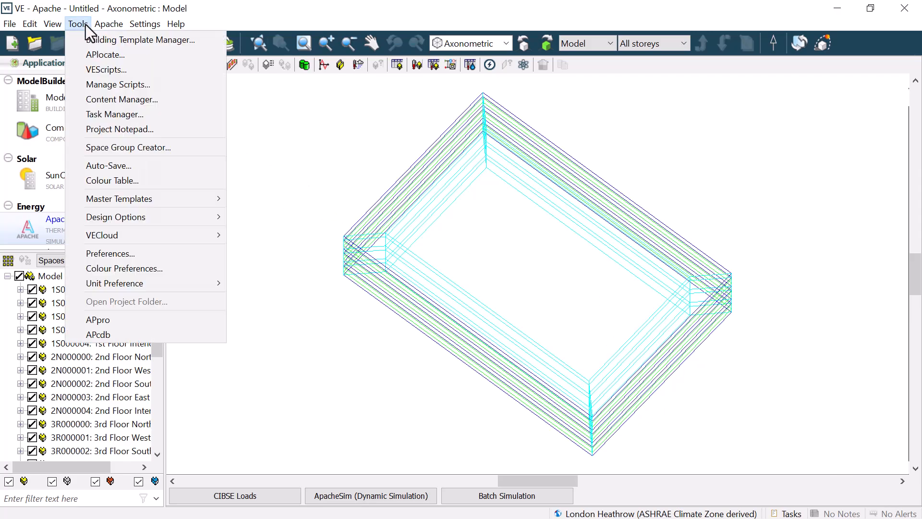
mouse_move(184, 197)
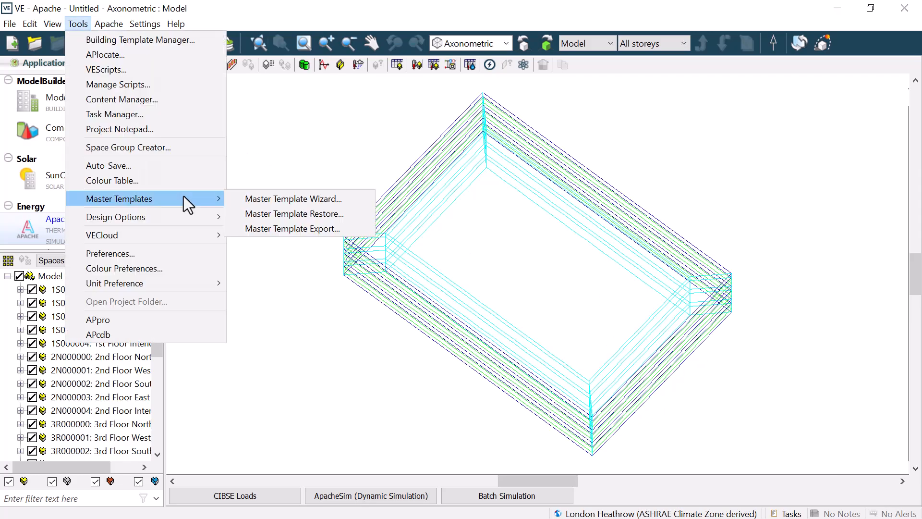
click(348, 200)
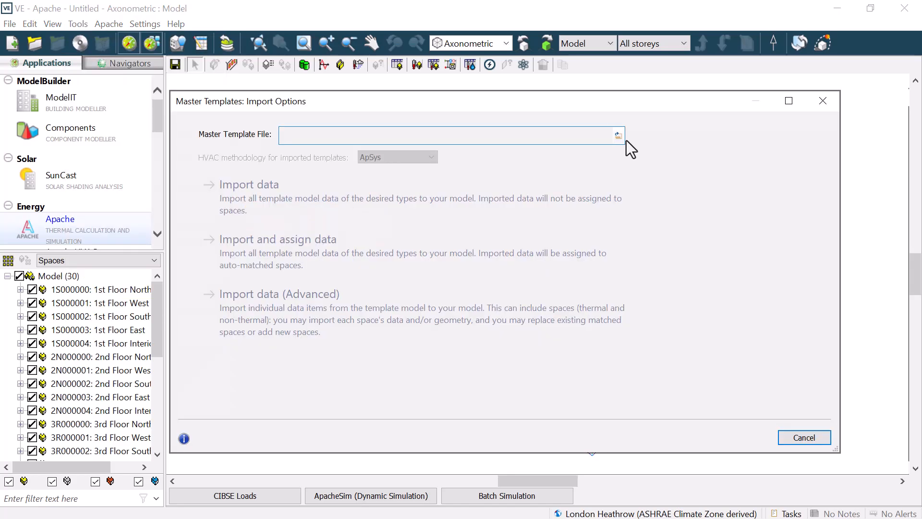
click(620, 137)
click(370, 286)
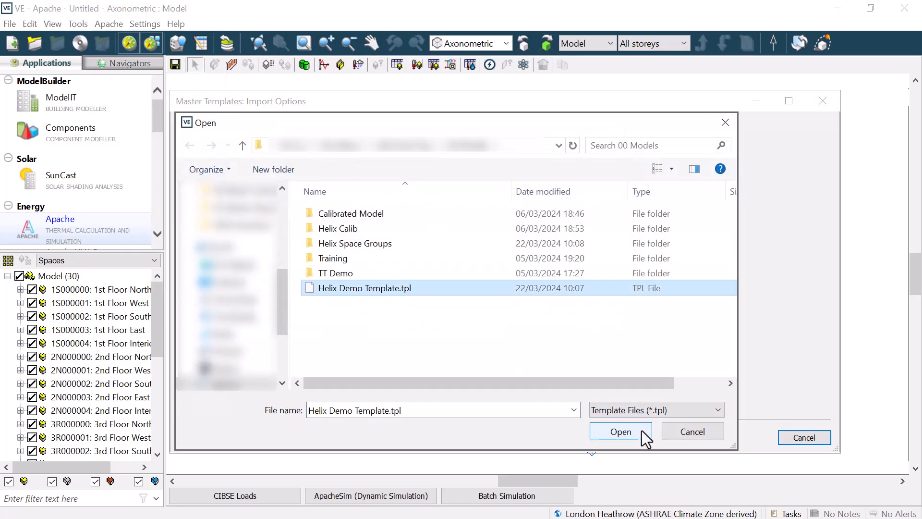
click(641, 431)
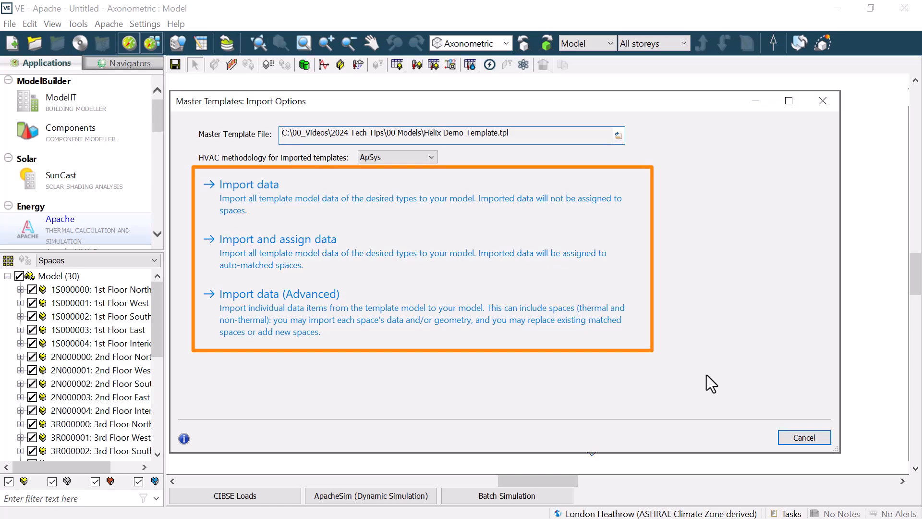
Step: Import the template data without assigning it to spaces, including all template imports and all data imports
click(443, 216)
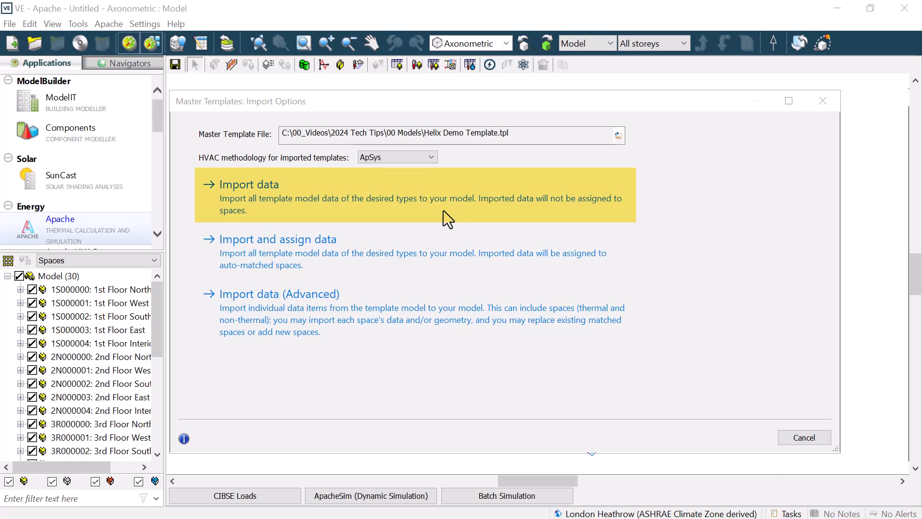
click(304, 134)
click(290, 211)
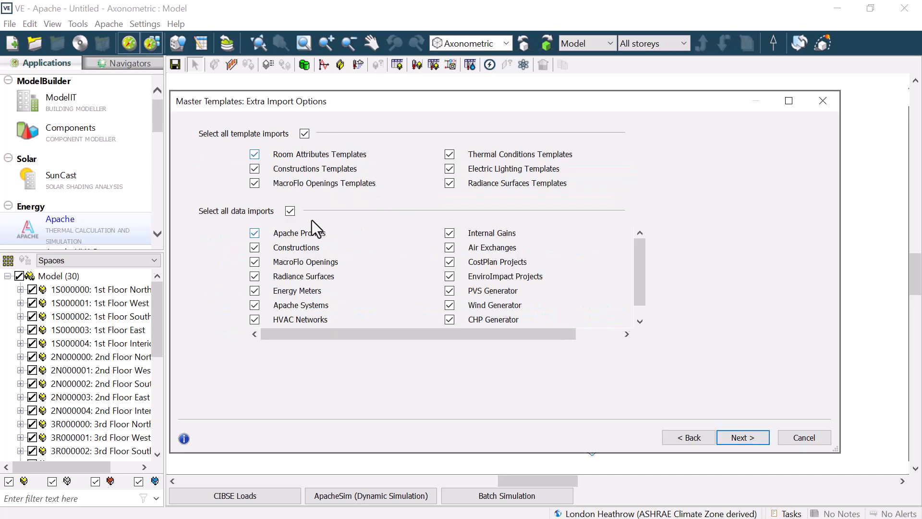
click(743, 437)
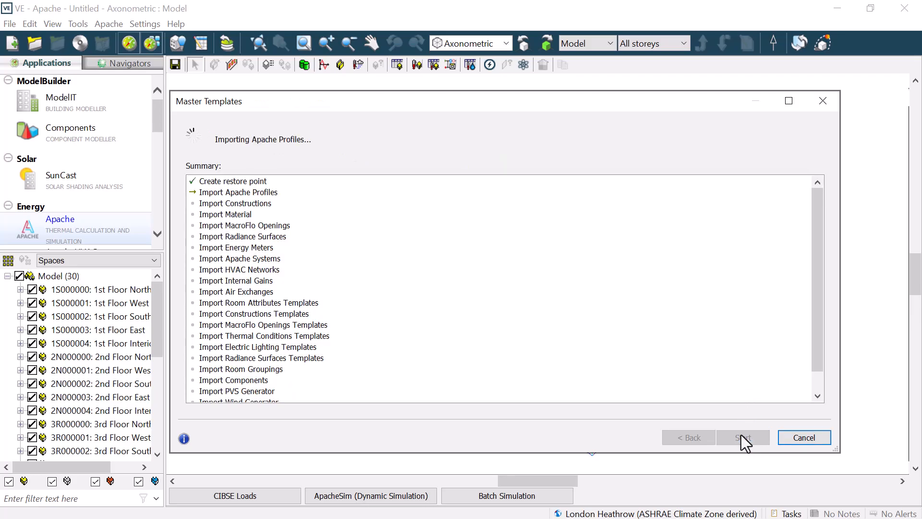
click(742, 437)
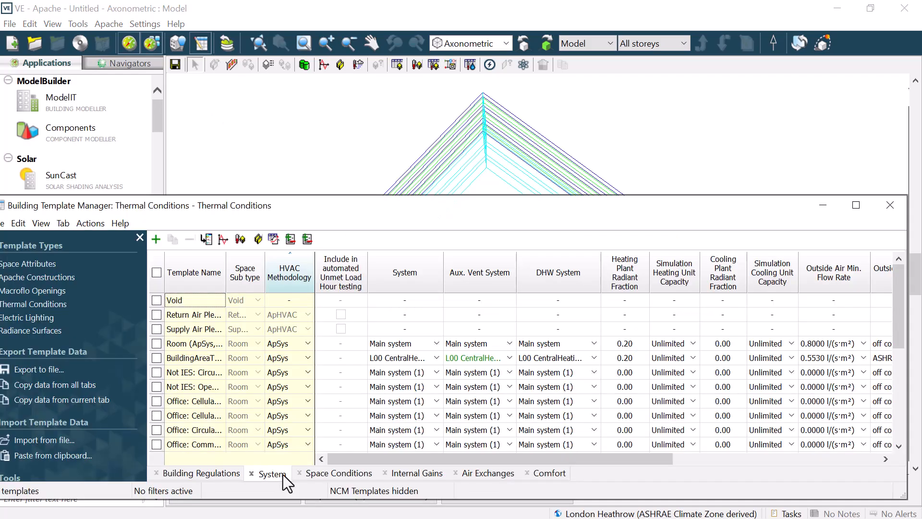
Step: Check the imported thermal condition templates' space conditions and the project's external wall constructions
click(335, 472)
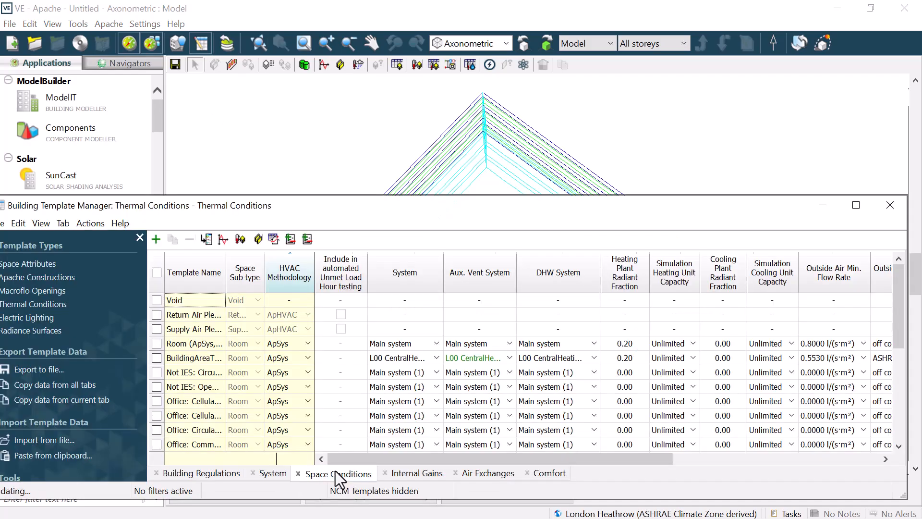
click(893, 205)
click(340, 66)
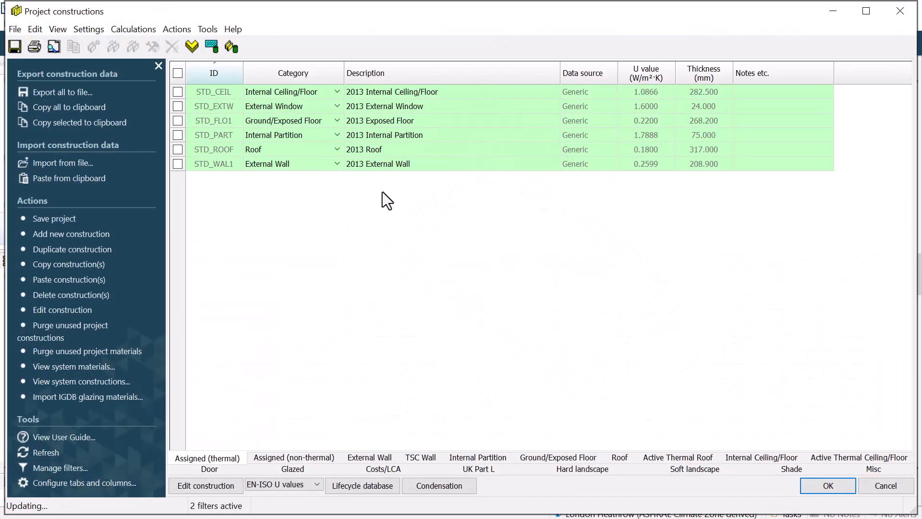
click(356, 457)
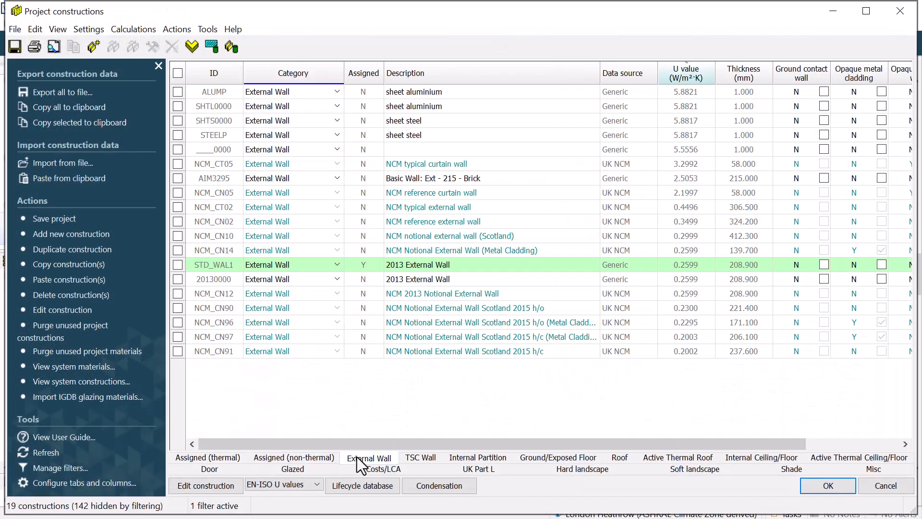
Step: Rename the 1st Floor North, West, South and Interior spaces as L00: Access WC, L00: Foyer, L00: Store and L00: Con Open Plan Office
click(828, 485)
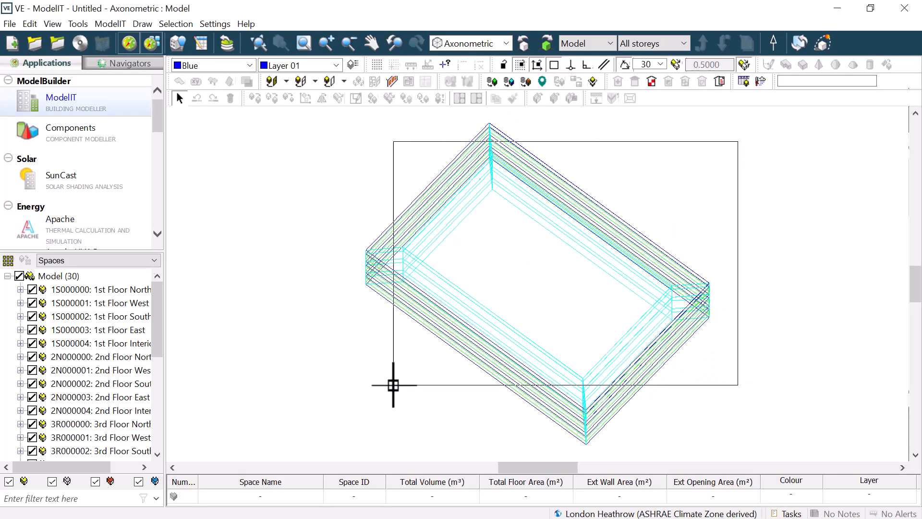
click(742, 69)
click(332, 91)
click(333, 91)
text(L00: Access WC)
double_click(338, 105)
text(L00: Foyer)
double_click(335, 120)
text(L00: Store)
double_click(340, 148)
text(L00: Con Open Plan Office)
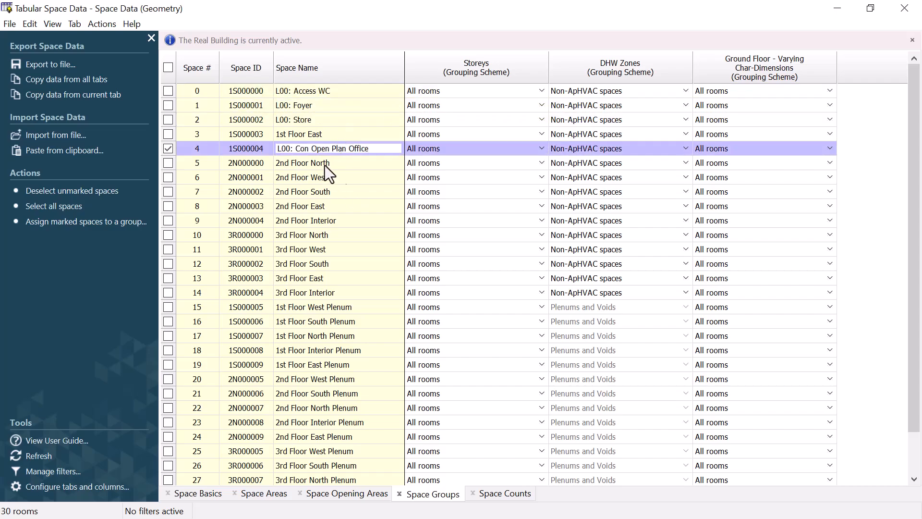
Step: Rename the 2nd Floor North, West, South and Interior spaces as L01: Access WC, L01: Kitchen, L01: Store and L01: Open Plan Office
double_click(336, 163)
text(L01: Access WC)
double_click(336, 177)
text(L01: Kitchen)
double_click(333, 191)
text(L01: Store)
double_click(347, 221)
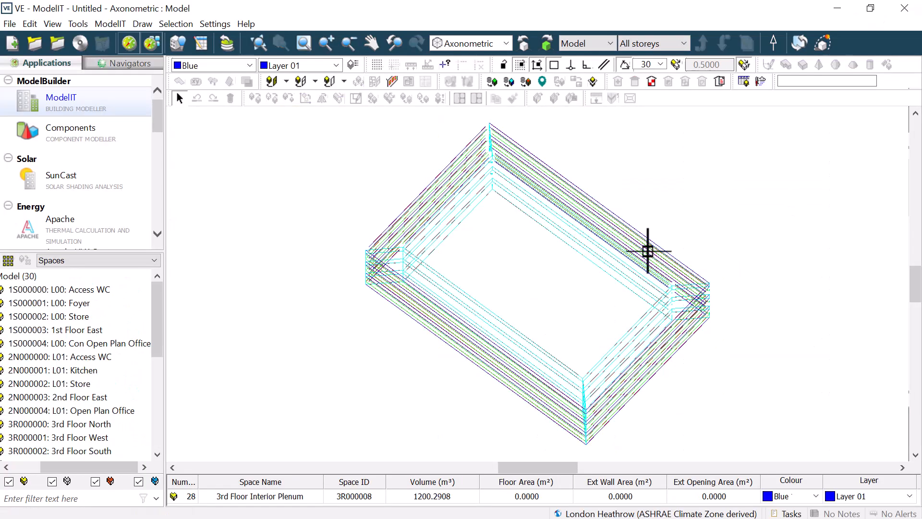
Step: Start a master template import from Helix Demo Template.tpl that imports and assigns data, keeping the matching precedence and marking all listed spaces
click(78, 23)
mouse_move(145, 198)
click(253, 198)
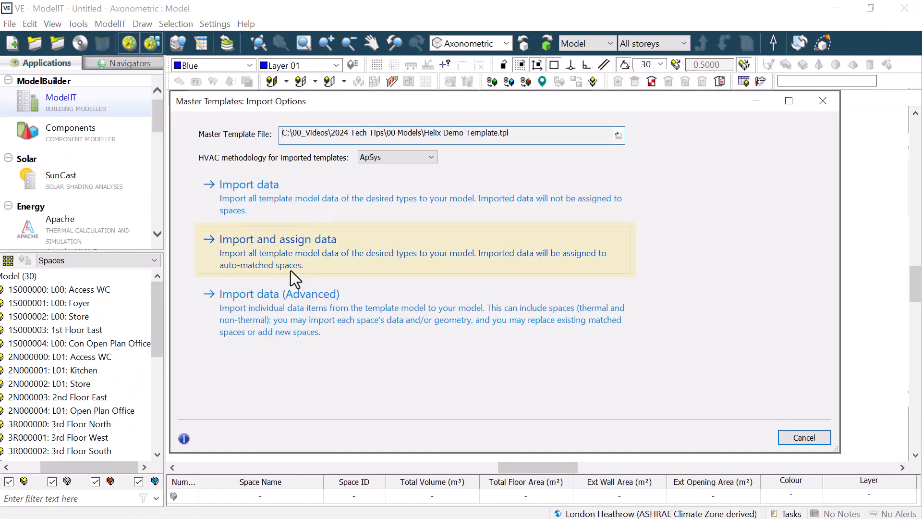
click(266, 241)
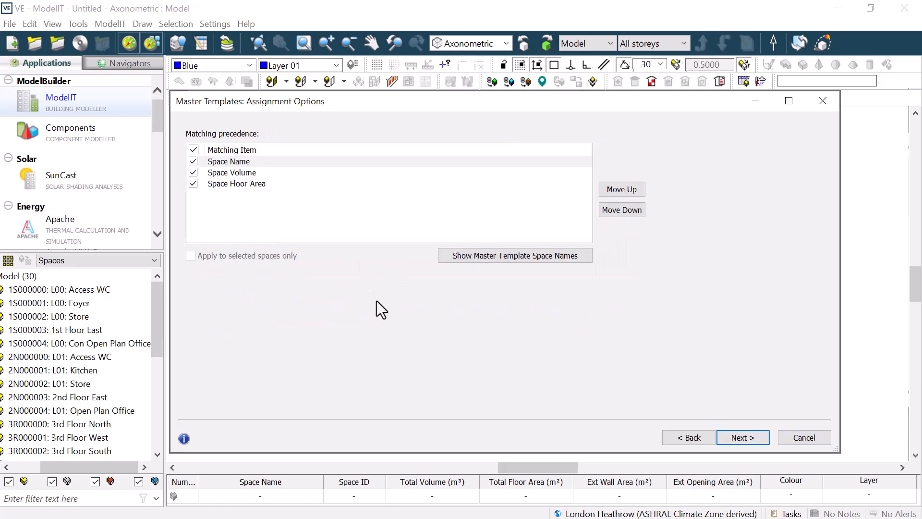
click(741, 436)
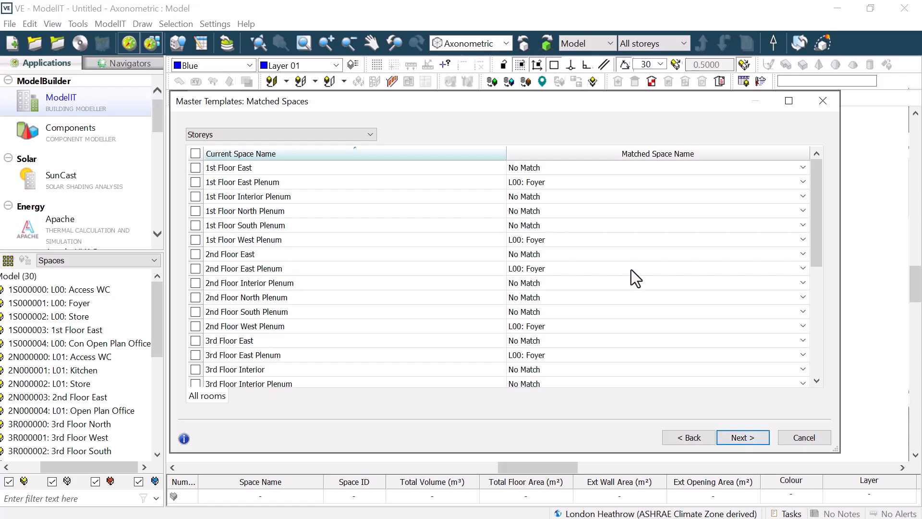
click(195, 154)
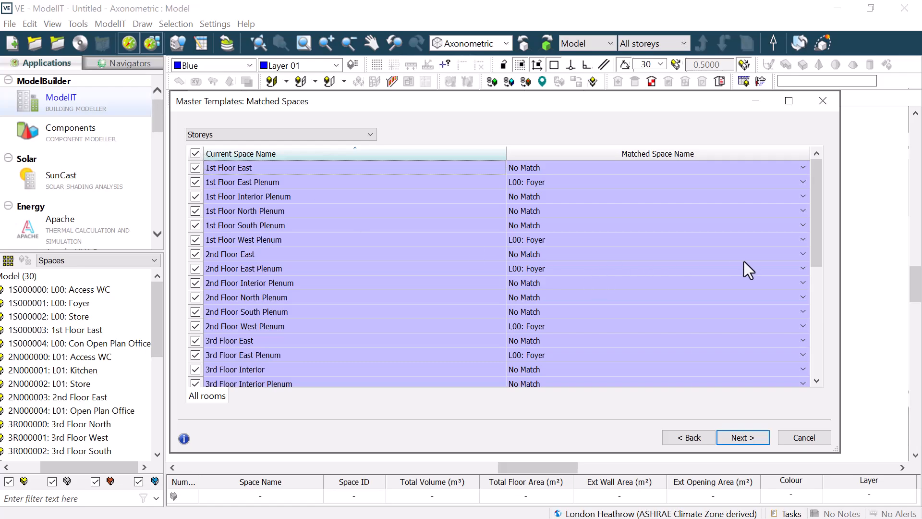
scroll(744, 261, down, 5)
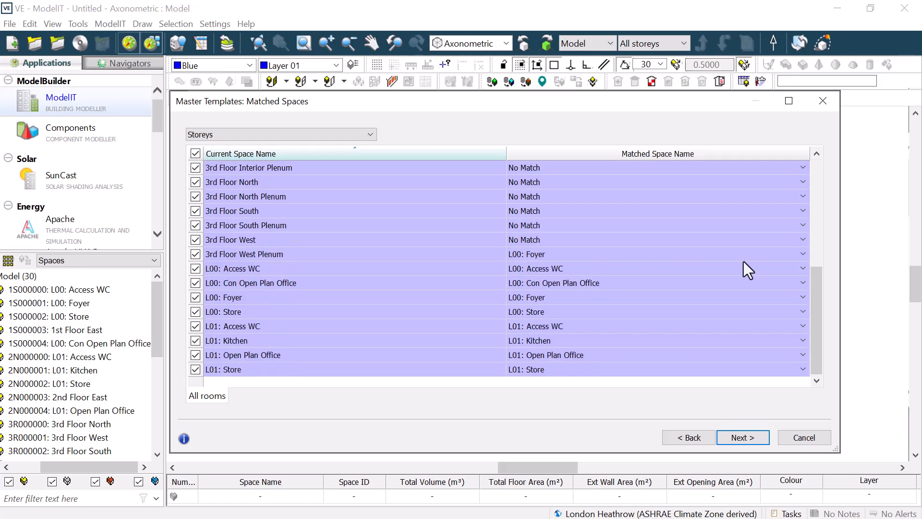
click(747, 439)
Step: Include all template imports and all data imports, and run the import
click(304, 133)
click(290, 211)
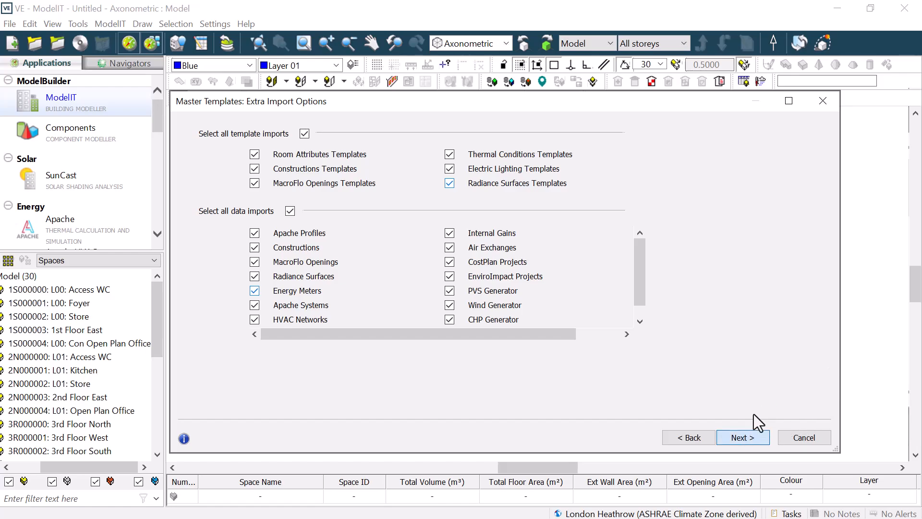
click(747, 439)
click(743, 438)
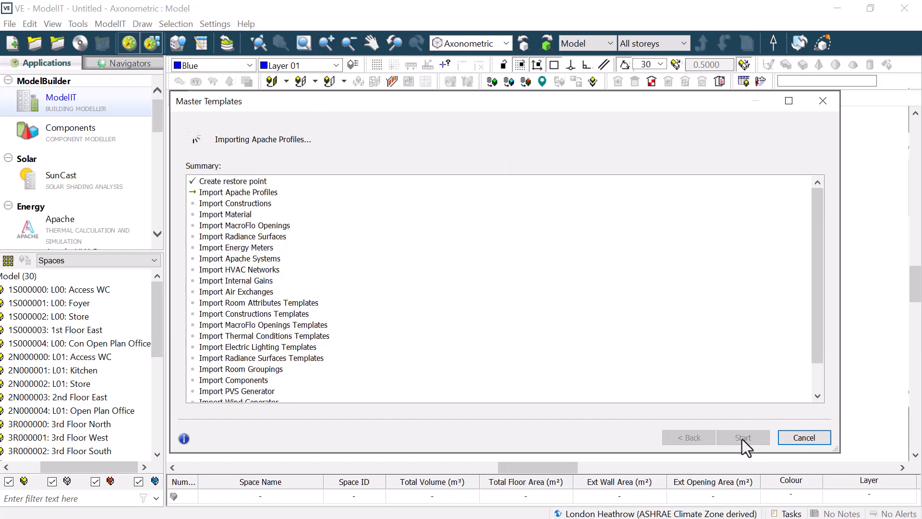
click(743, 438)
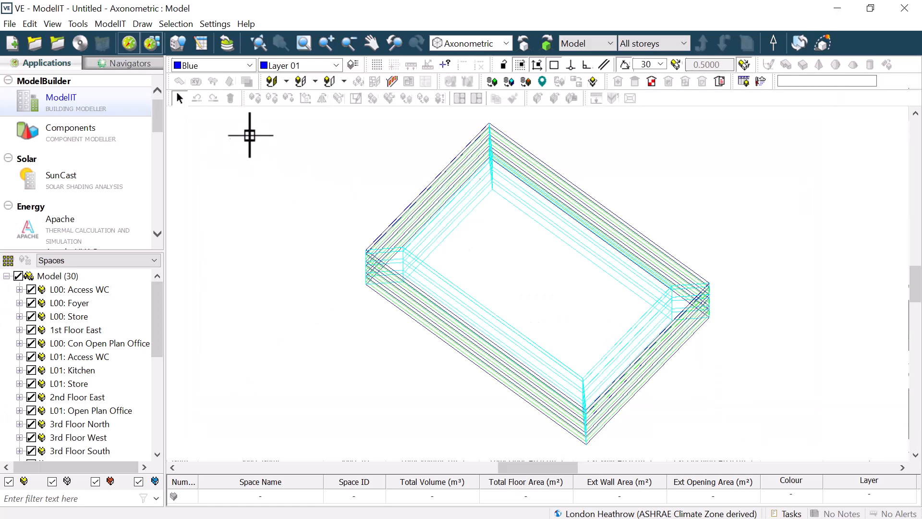
Step: Check the imported thermal conditions templates and, in Apache, all spaces' assigned templates, systems, space conditions, internal gains and air exchanges
click(200, 48)
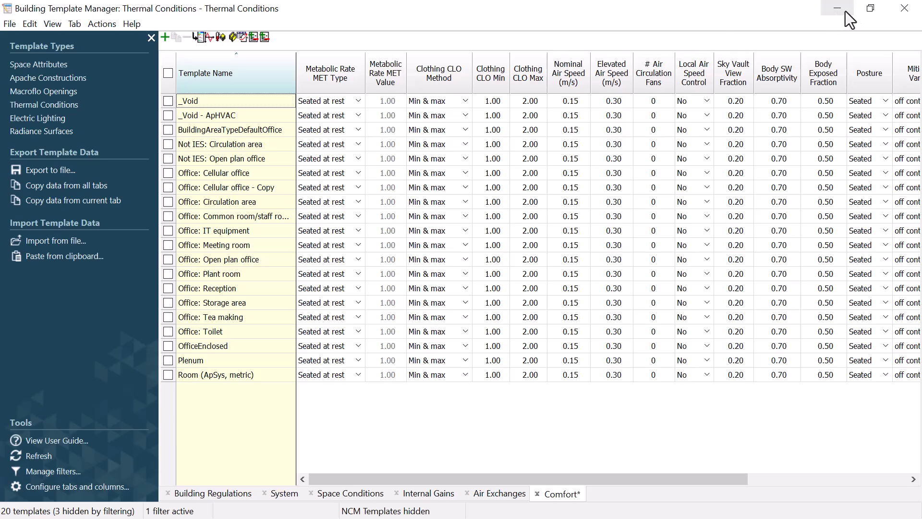
click(904, 8)
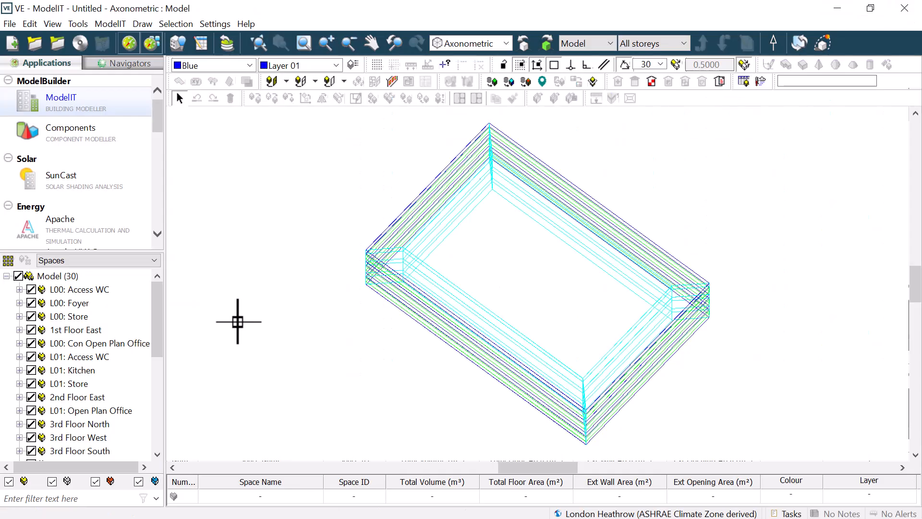
click(123, 236)
drag(730, 148, 283, 389)
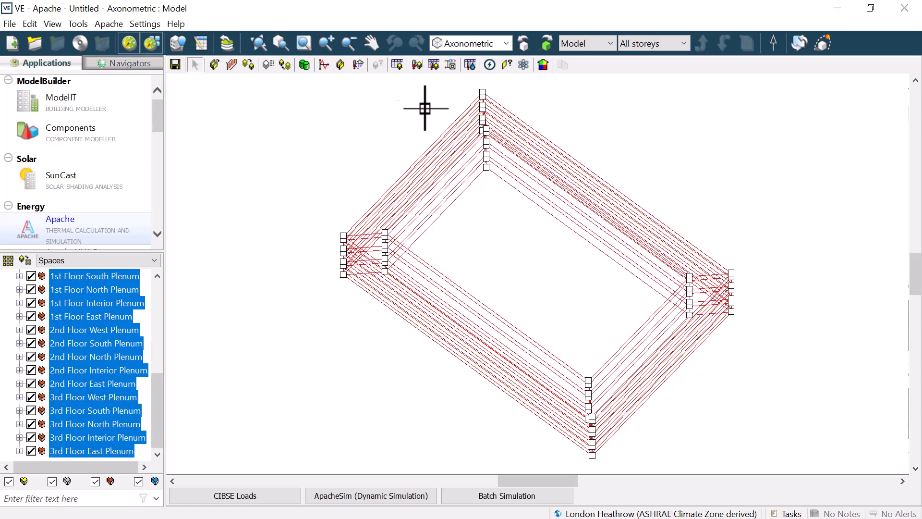
click(397, 65)
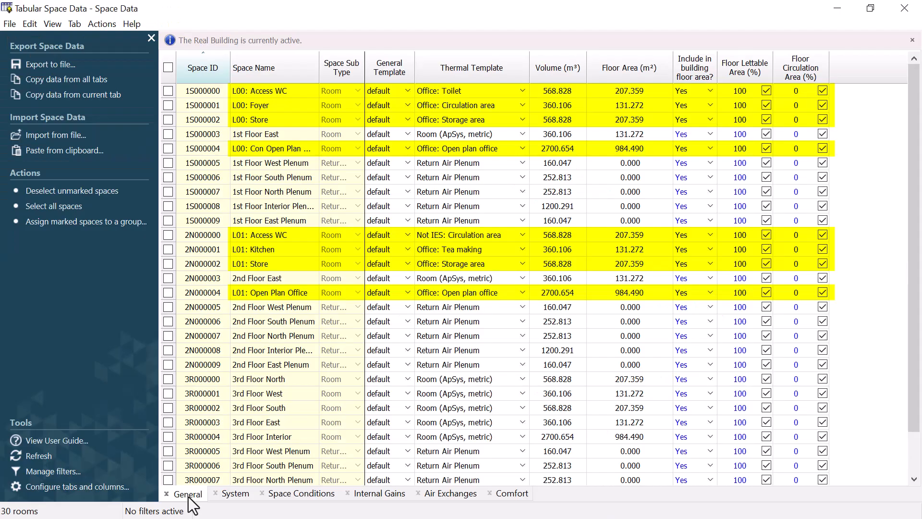
click(230, 495)
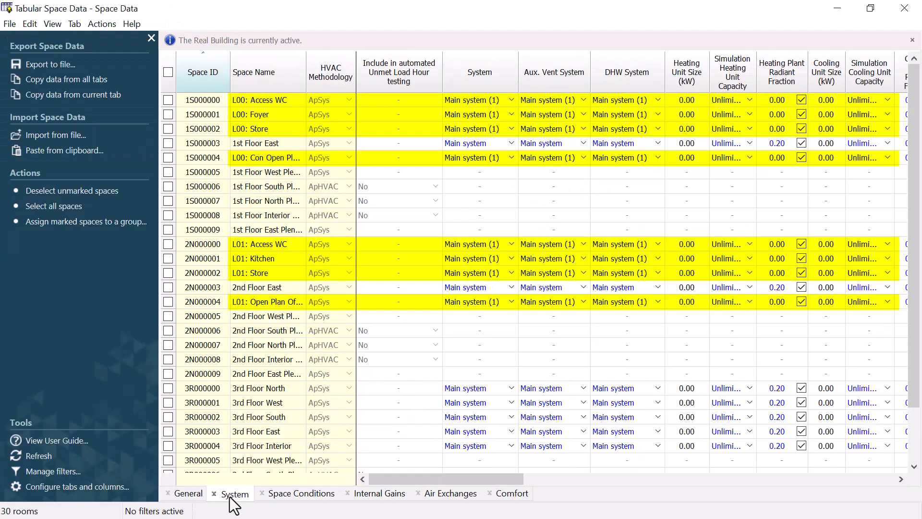
click(289, 495)
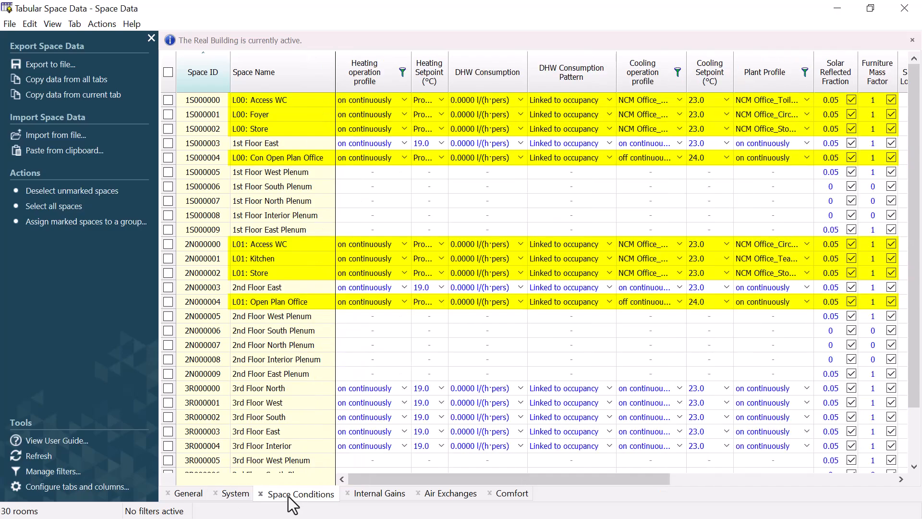
click(377, 494)
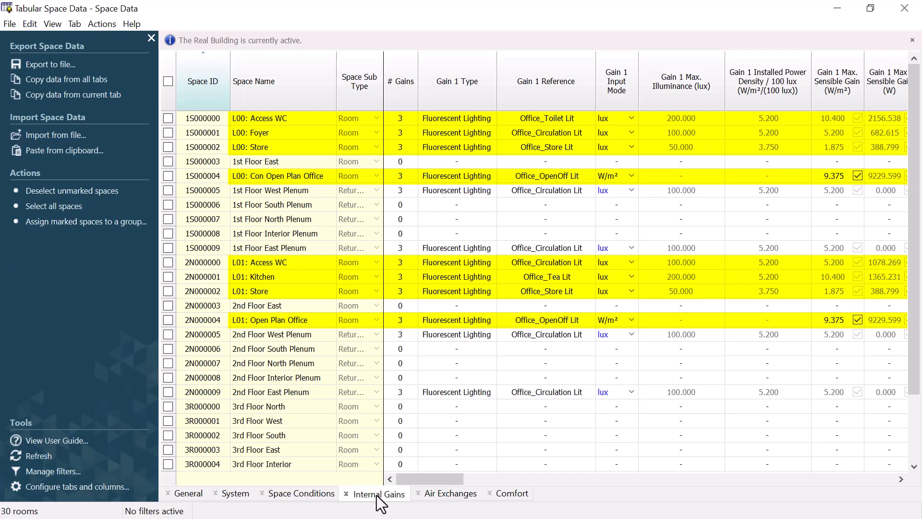
click(446, 499)
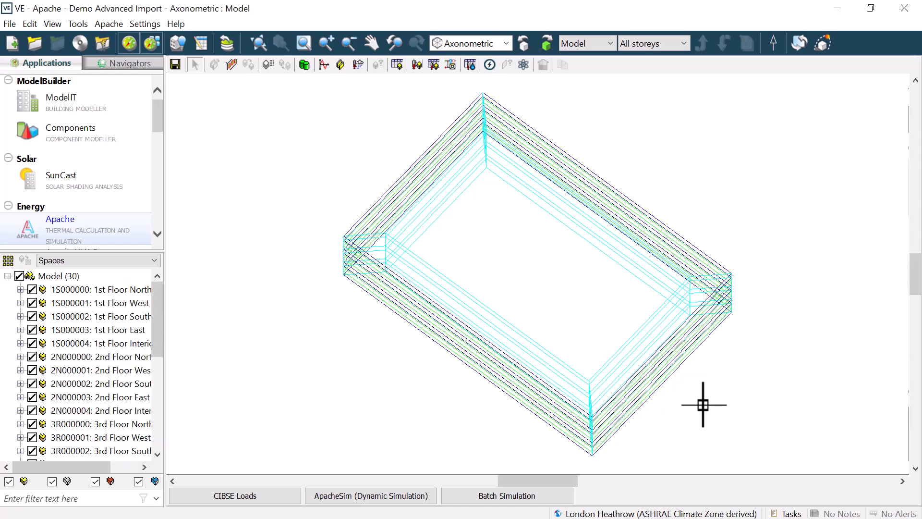
Step: Check the Demo Advanced Import project's thermal conditions templates, including systems, space conditions, internal gains, air exchanges and comfort
click(201, 43)
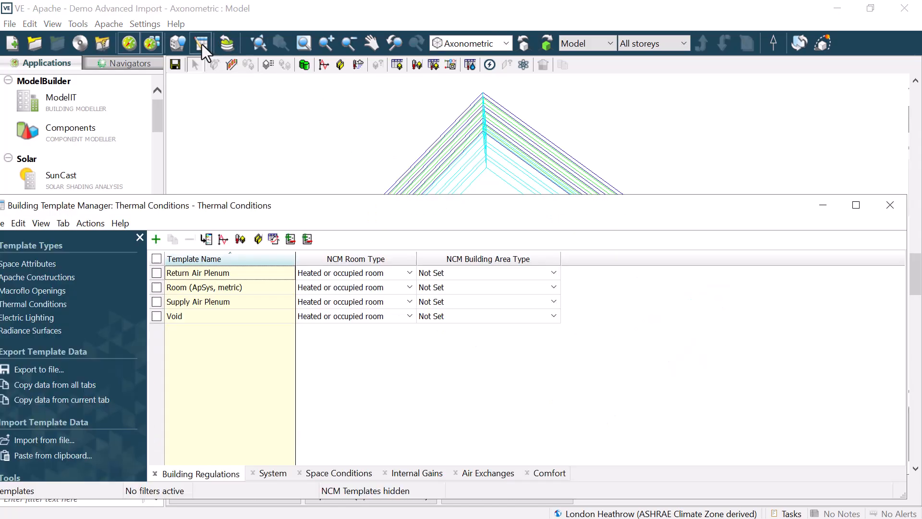
click(256, 474)
click(347, 476)
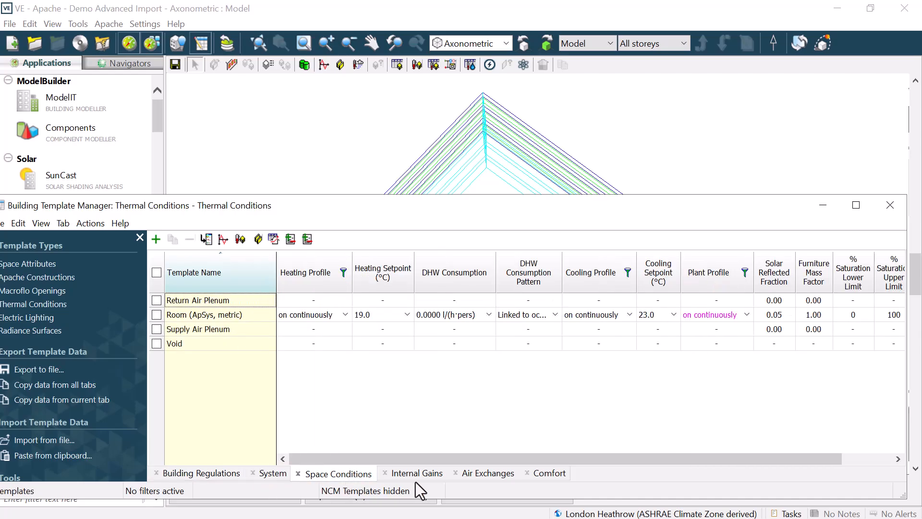
click(417, 474)
click(498, 475)
click(550, 473)
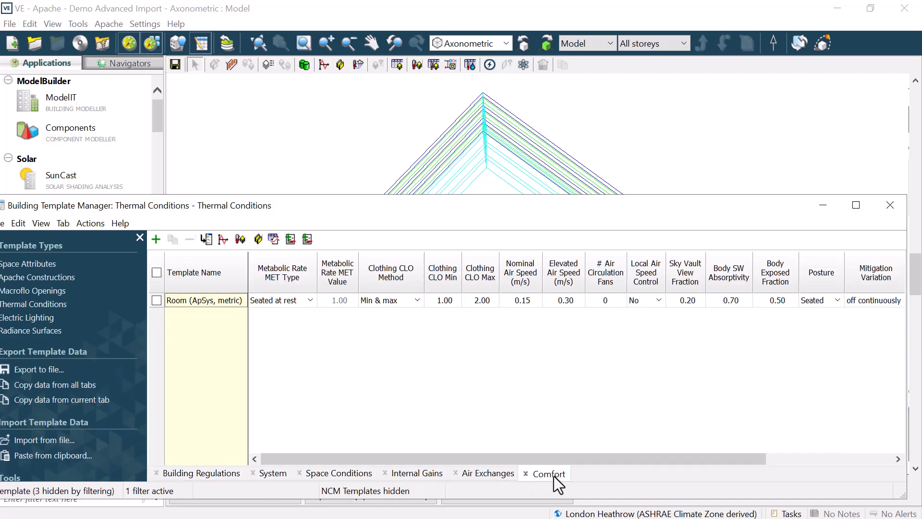
click(238, 474)
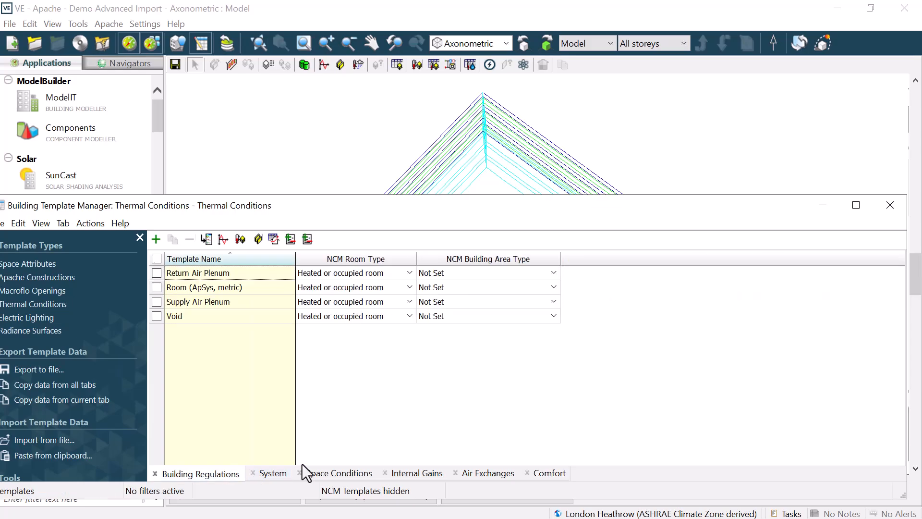
click(888, 214)
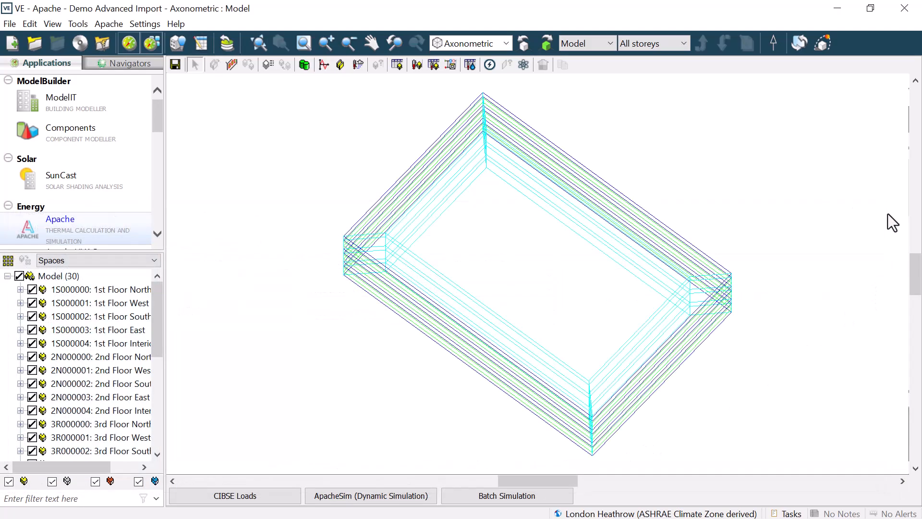
Step: Start the Master Template Wizard with Helix Demo Template.tpl as the master template file and choose the advanced data import
click(76, 24)
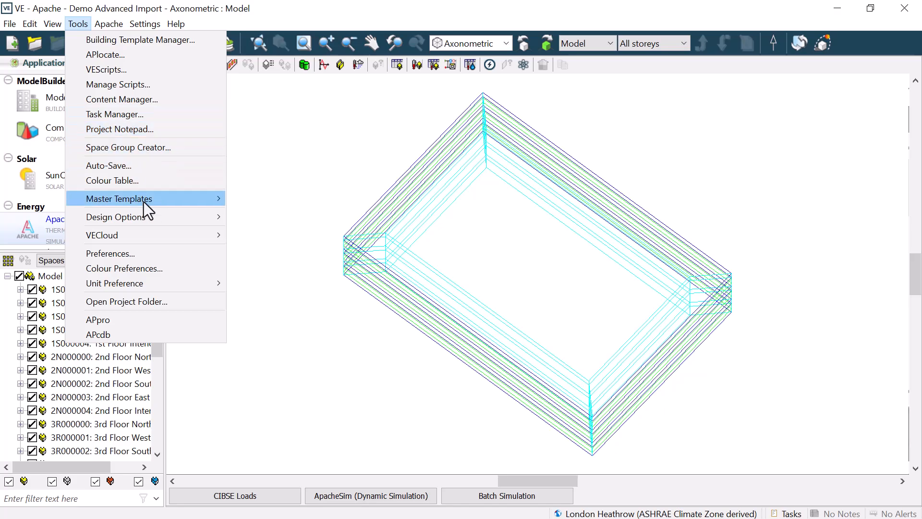
mouse_move(143, 202)
click(331, 200)
click(618, 135)
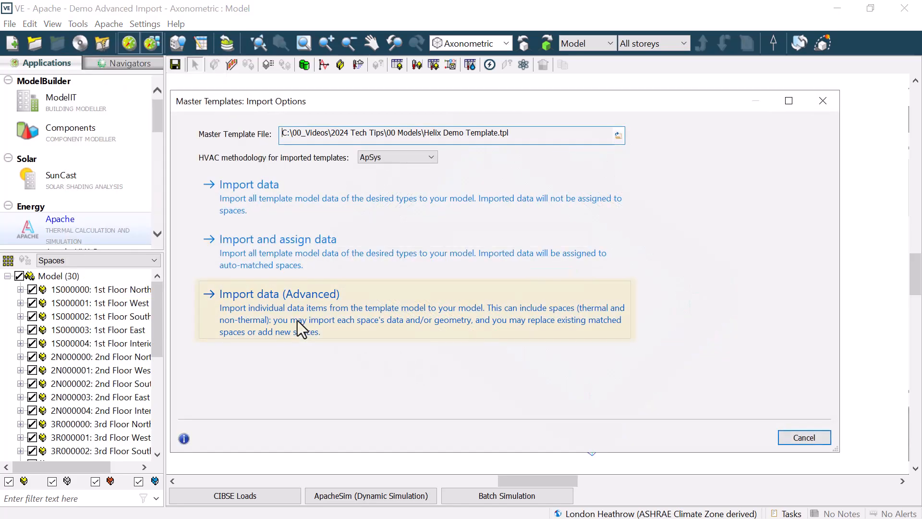
click(294, 318)
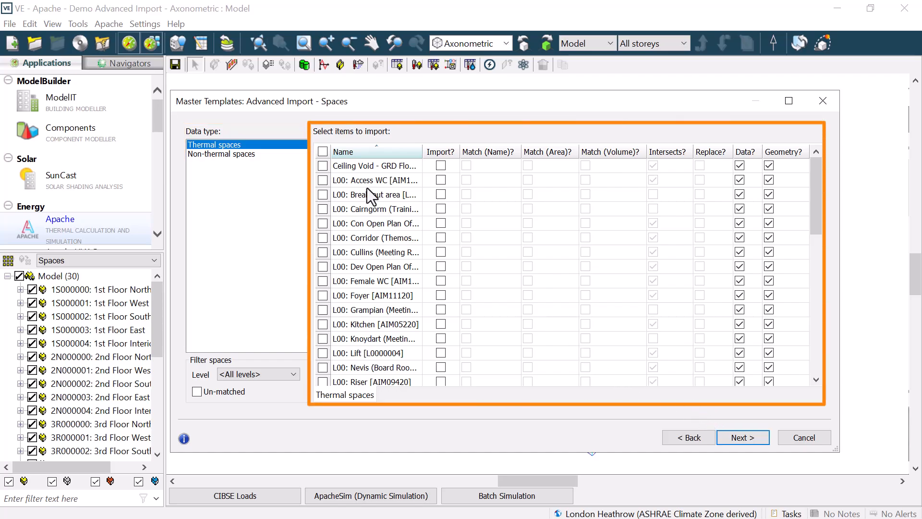
Step: Mark the GRD floor ceiling void and the L00 corridor, lift and riser for import with data and geometry, and continue to the templates
click(323, 151)
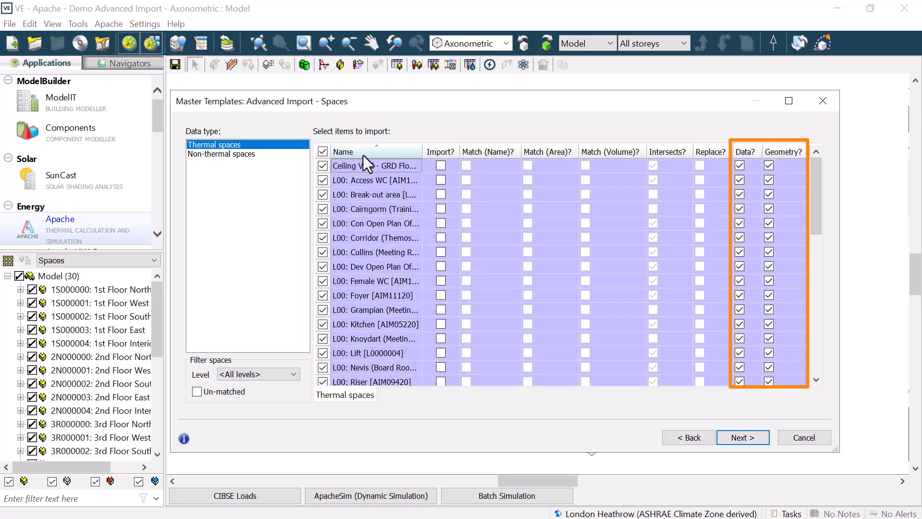
click(769, 164)
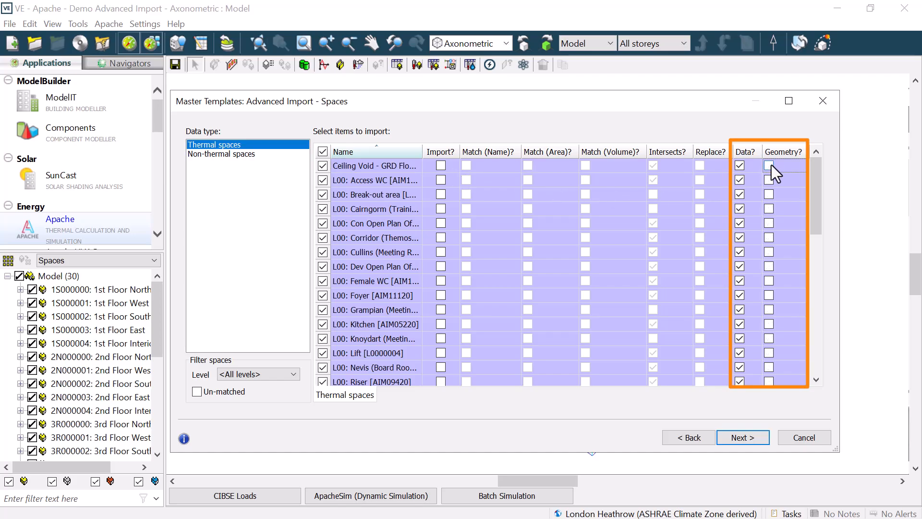
click(440, 166)
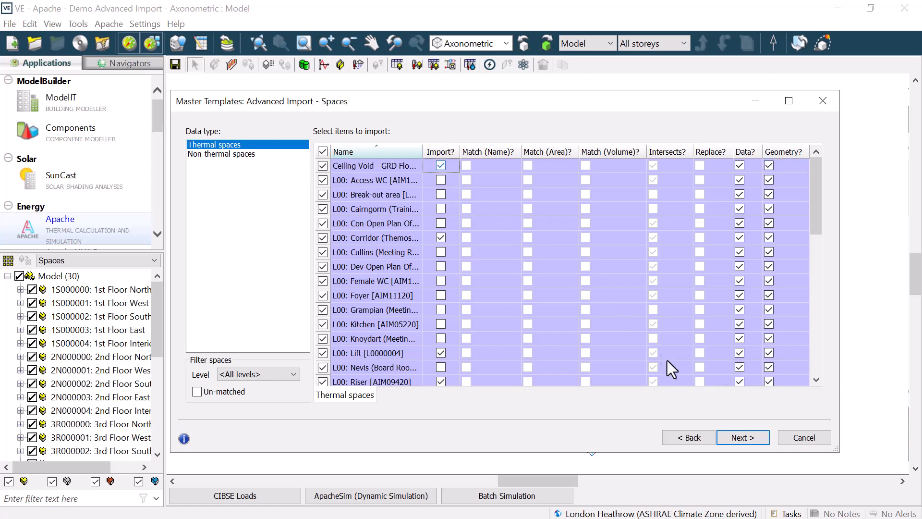
click(744, 441)
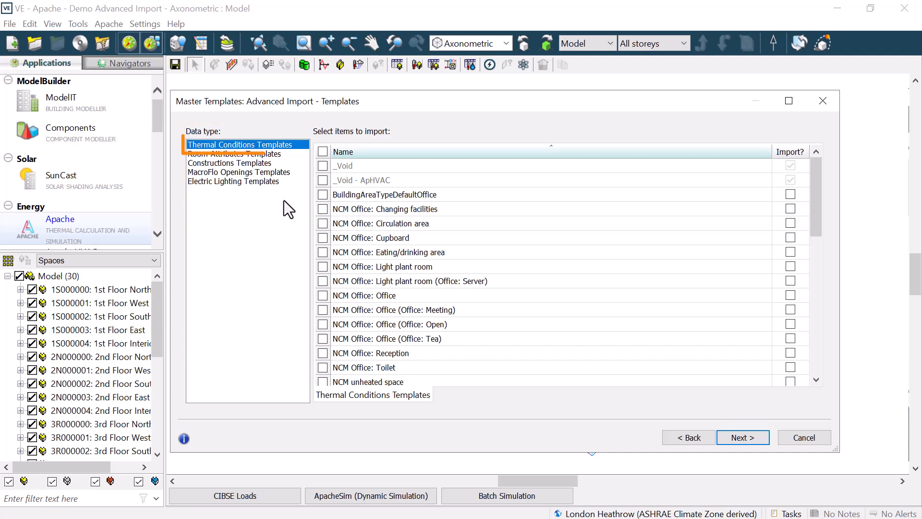
Step: Select the thermal conditions templates Office: Cellular office, Cellular office - Copy, Common room/staff room/lounge, Plant room, Reception and OfficeEnclosed
scroll(331, 212, down, 5)
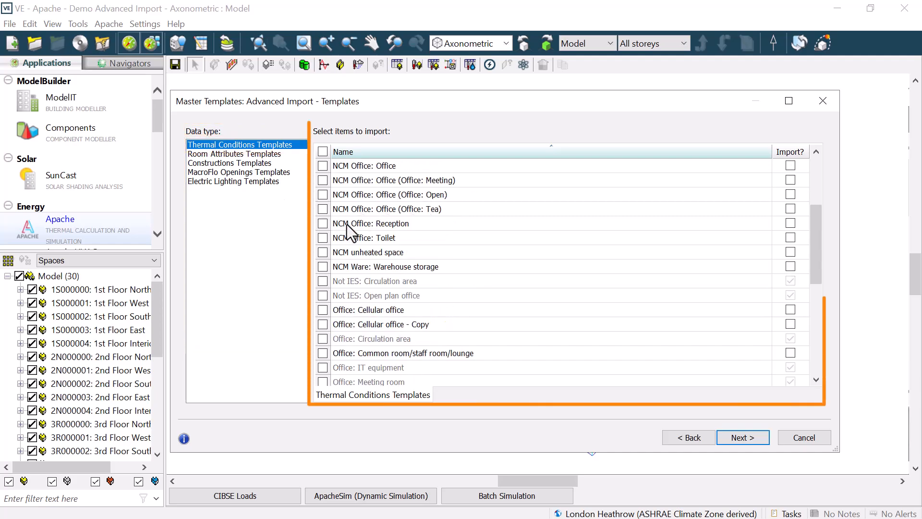
click(323, 223)
click(322, 237)
click(322, 267)
click(322, 324)
click(323, 338)
scroll(372, 313, down, 4)
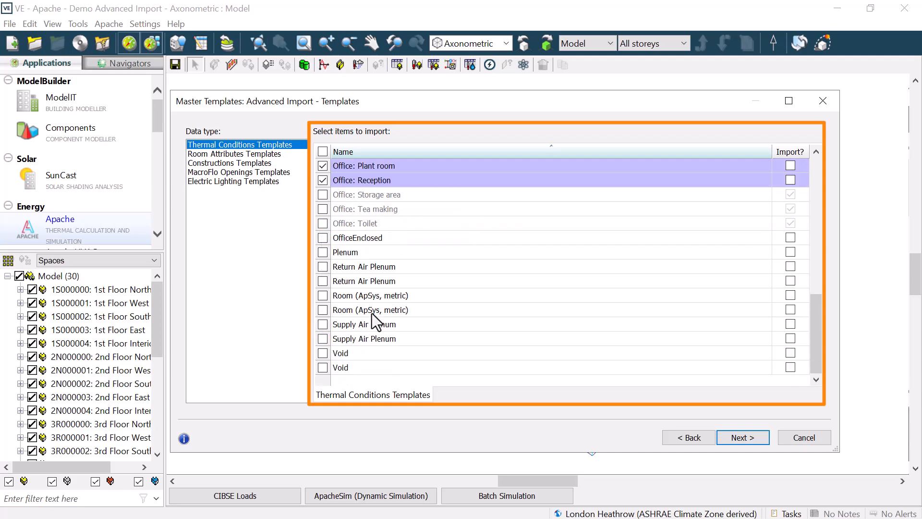
click(323, 238)
Step: Select the default Constructions and Electric Lighting templates, check the MacroFlo openings templates, and continue to the constructions page
click(250, 164)
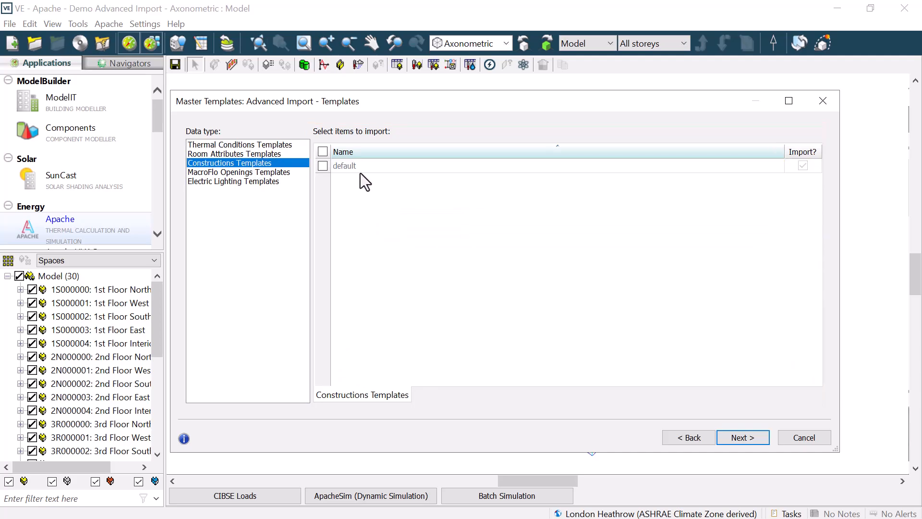
click(322, 166)
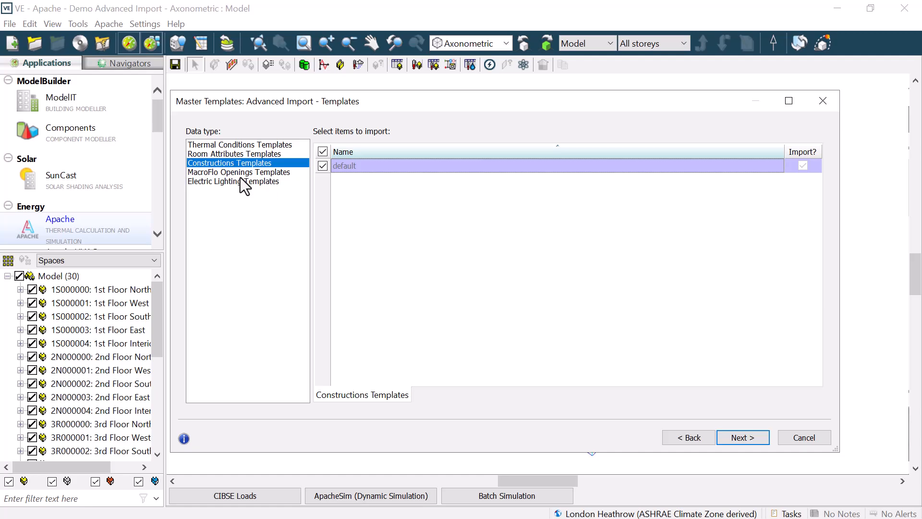
click(222, 173)
click(302, 181)
click(322, 166)
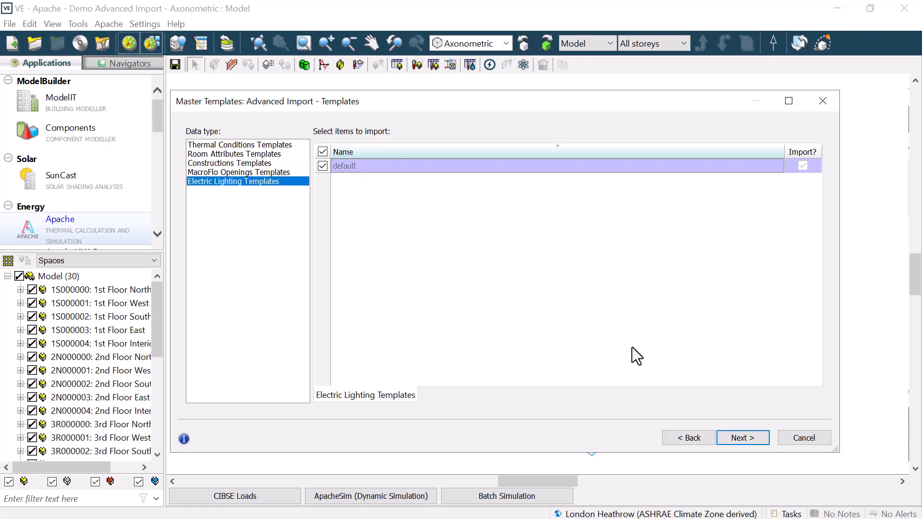
click(753, 440)
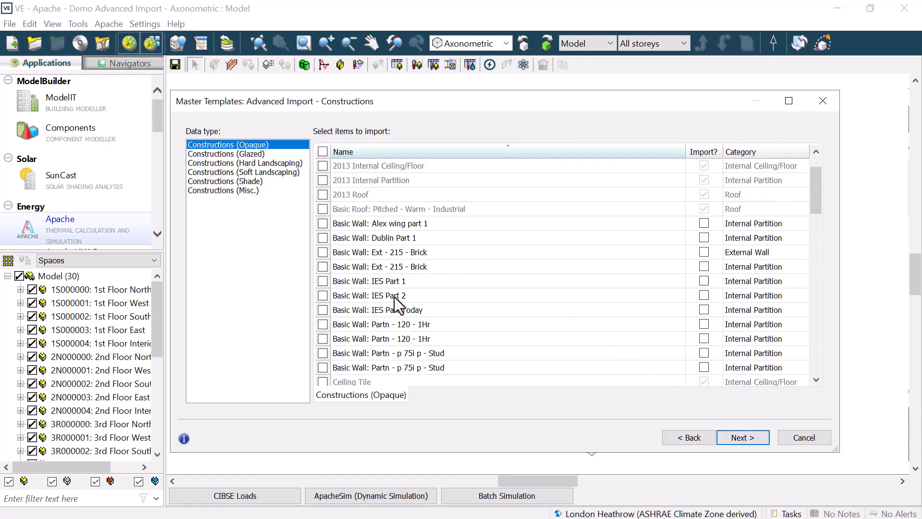
Step: Mark opaque Basic Wall constructions for import, including Alex wing part 1, Dublin Part 1, Ext - 215 - Brick, the IES parts and the Partn walls
scroll(333, 283, down, 8)
scroll(354, 344, up, 8)
click(322, 224)
click(323, 238)
click(323, 253)
click(323, 368)
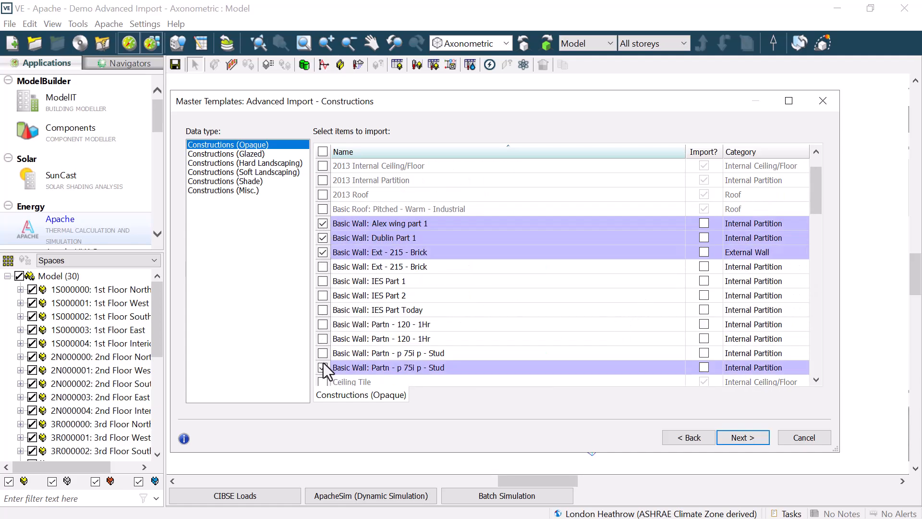
click(323, 266)
click(323, 281)
click(323, 295)
click(323, 310)
click(322, 324)
click(322, 353)
click(703, 267)
Step: Check the glazed, hard landscaping, soft landscaping and shade constructions, and continue to the other data page
click(269, 153)
scroll(328, 260, down, 4)
scroll(364, 231, up, 4)
click(225, 162)
click(224, 172)
click(269, 181)
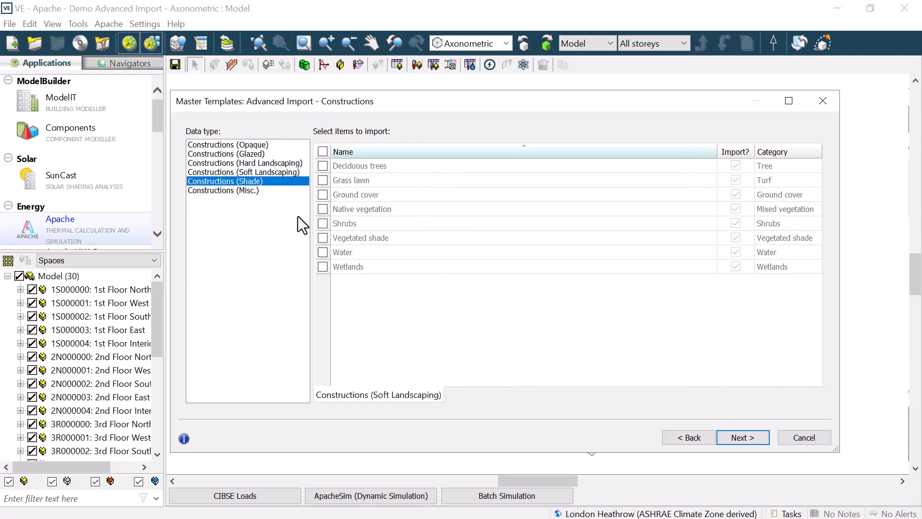
click(742, 437)
Step: Check the absolute and modulating Apache profiles, and select all Apache systems and HVAC networks for import
scroll(332, 200, down, 20)
click(250, 154)
scroll(359, 306, down, 10)
click(206, 171)
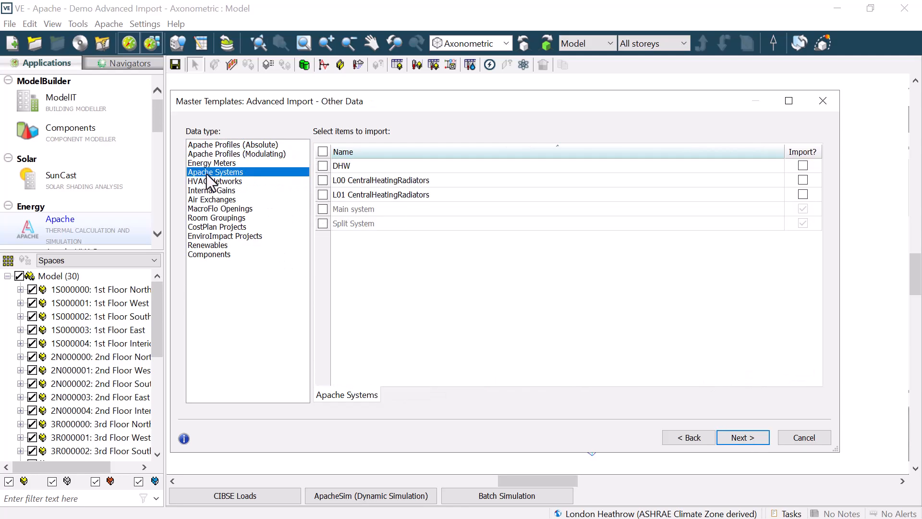
click(323, 152)
click(215, 181)
click(323, 152)
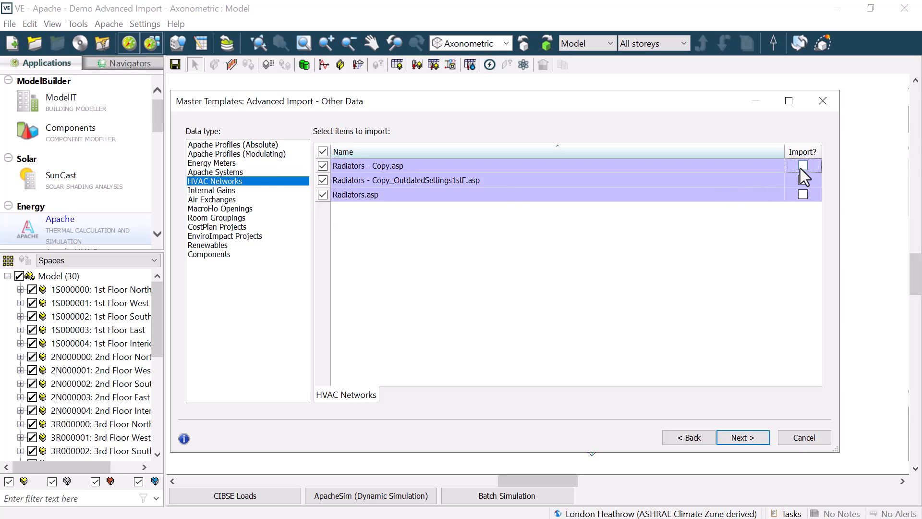
Step: Select all internal gains, and select and mark all MacroFlo openings for import
click(202, 190)
click(323, 152)
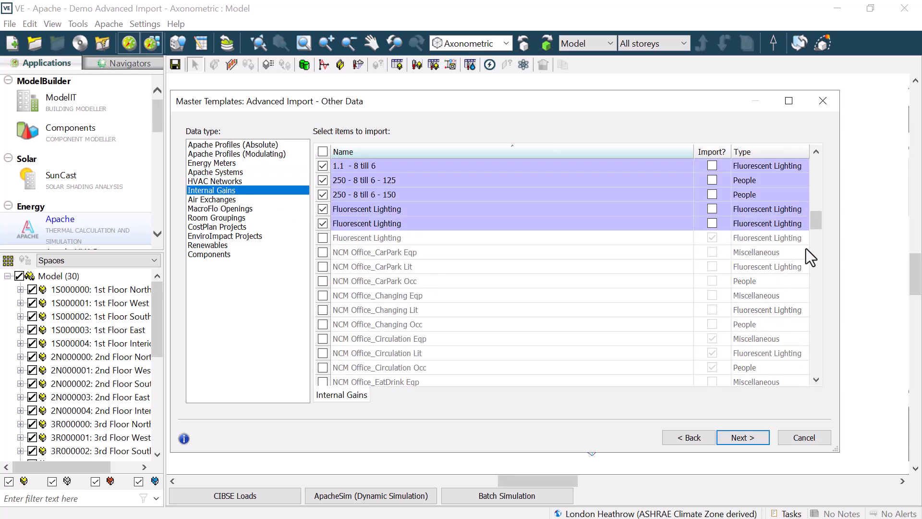
click(220, 208)
click(323, 152)
click(803, 194)
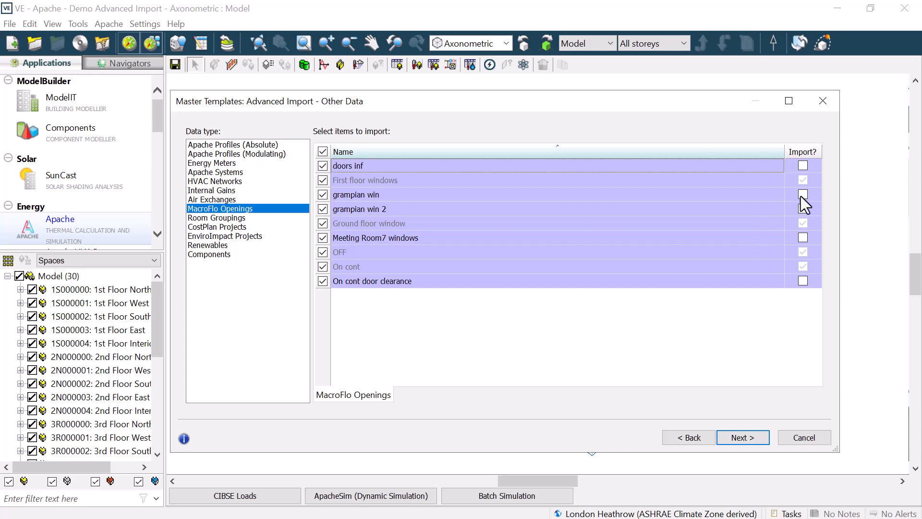
Step: Check the room groupings, CostPlan and EnviroImpact projects, and mark the CHP, PVS and Wind generators under Renewables for import
click(221, 217)
click(223, 228)
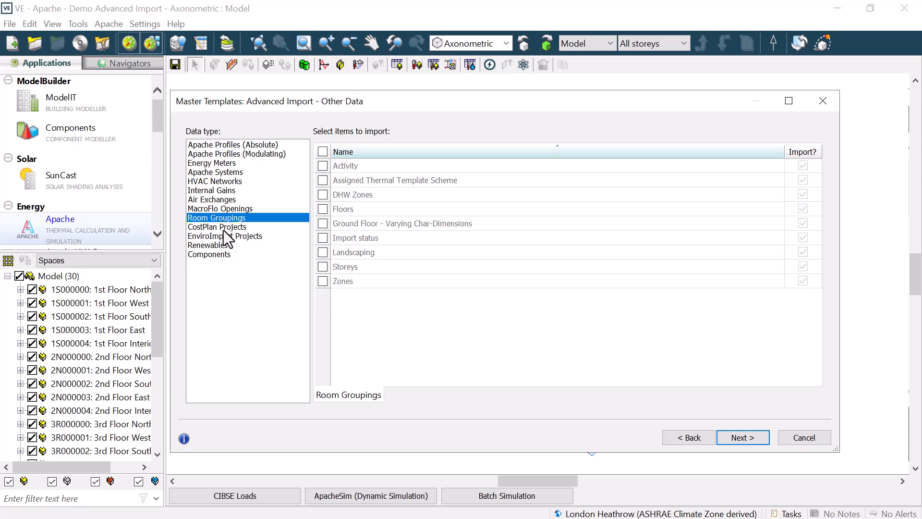
click(222, 236)
click(213, 247)
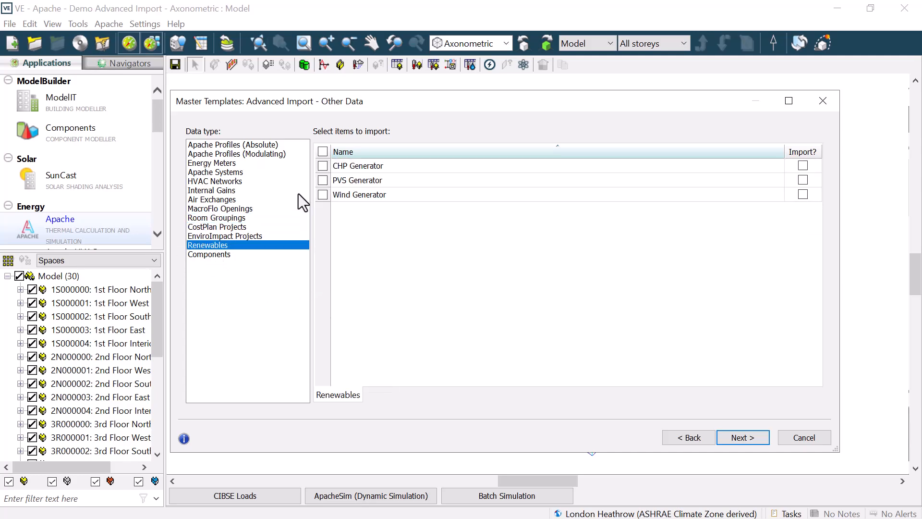
click(323, 152)
click(803, 168)
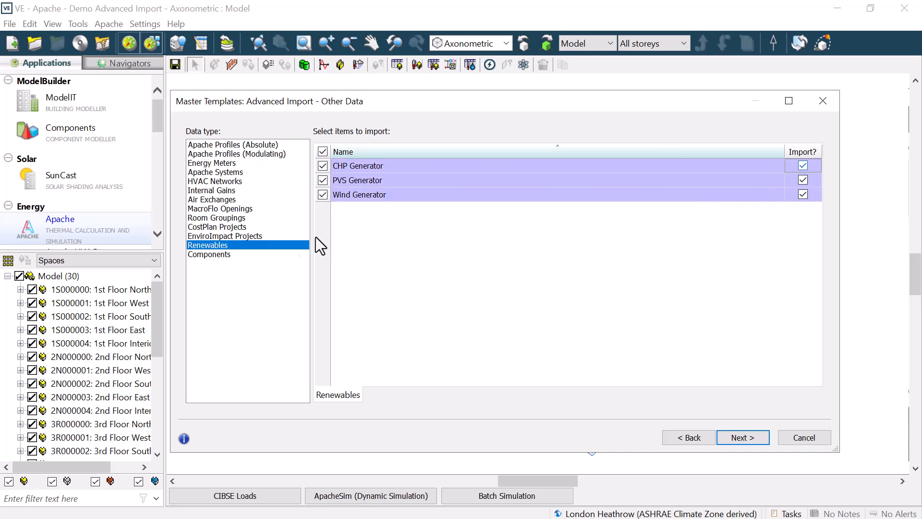
Step: Select all components in the other data and mark them for import
click(213, 254)
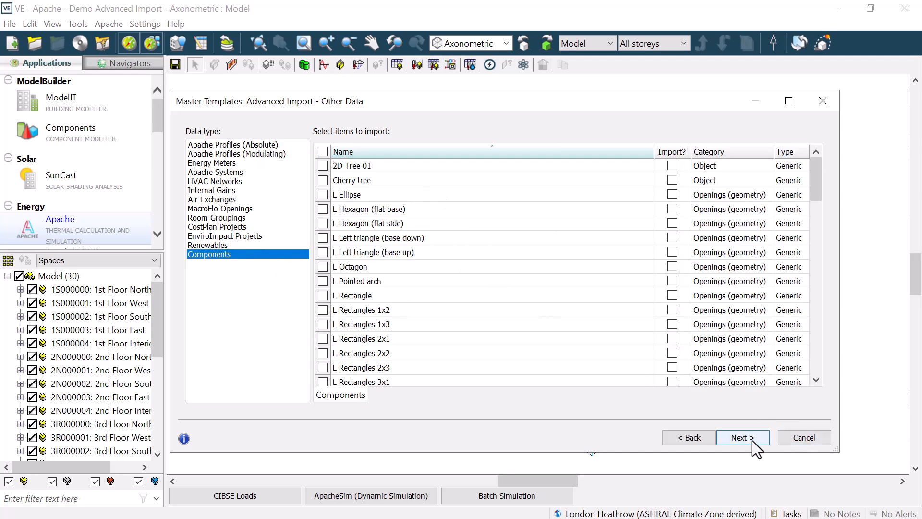
click(322, 152)
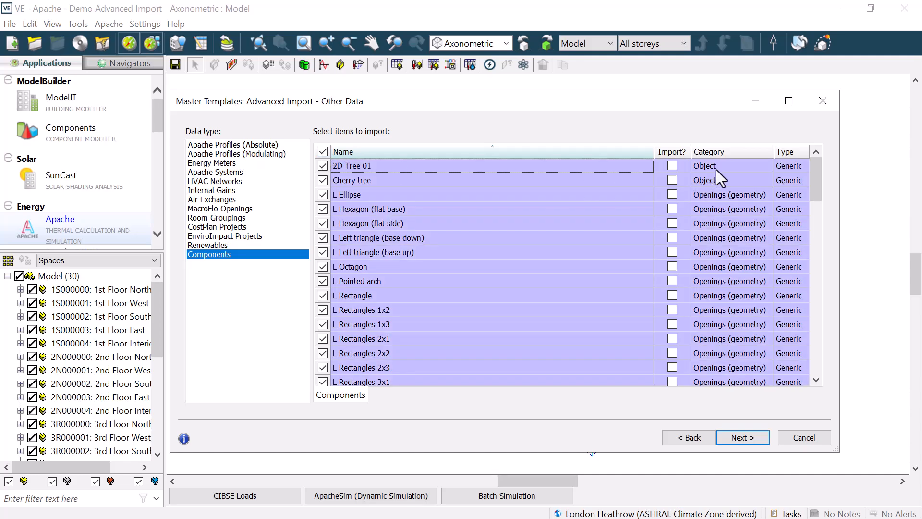
key(space)
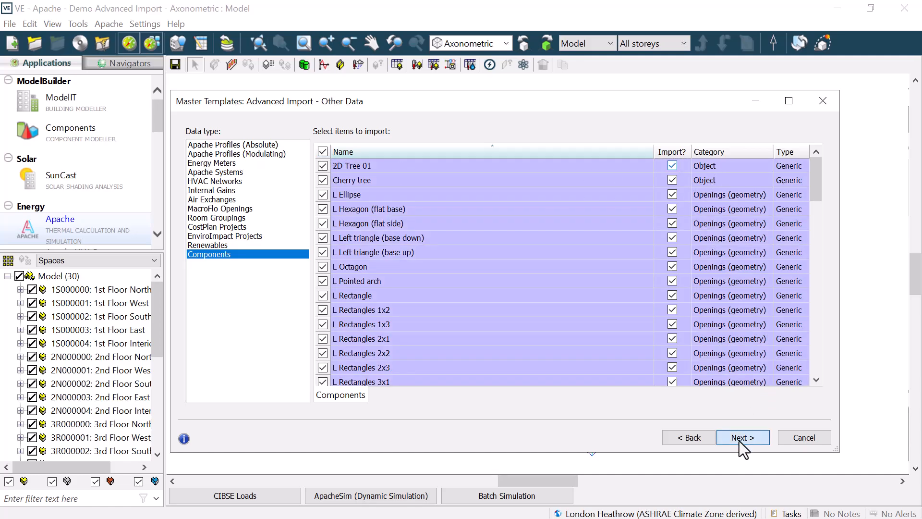
Step: Continue to the import summary, start the advanced import and finish the wizard
click(739, 437)
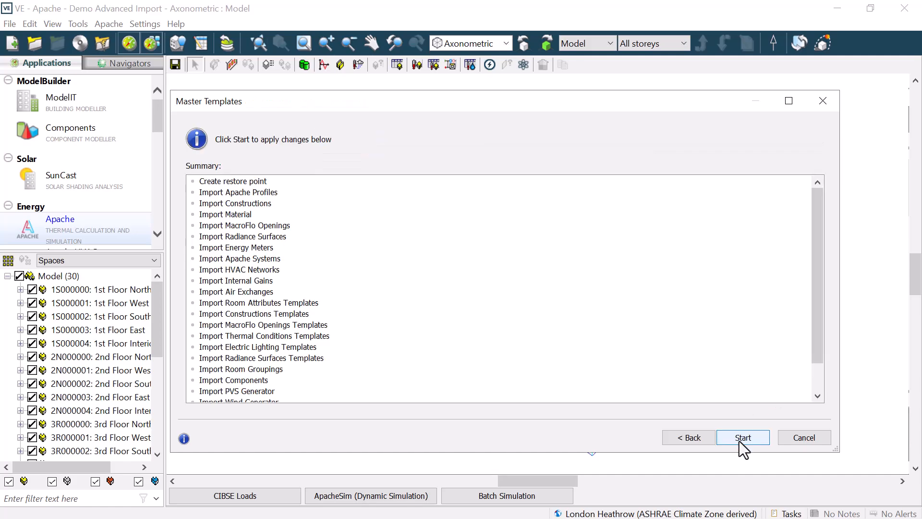
click(739, 441)
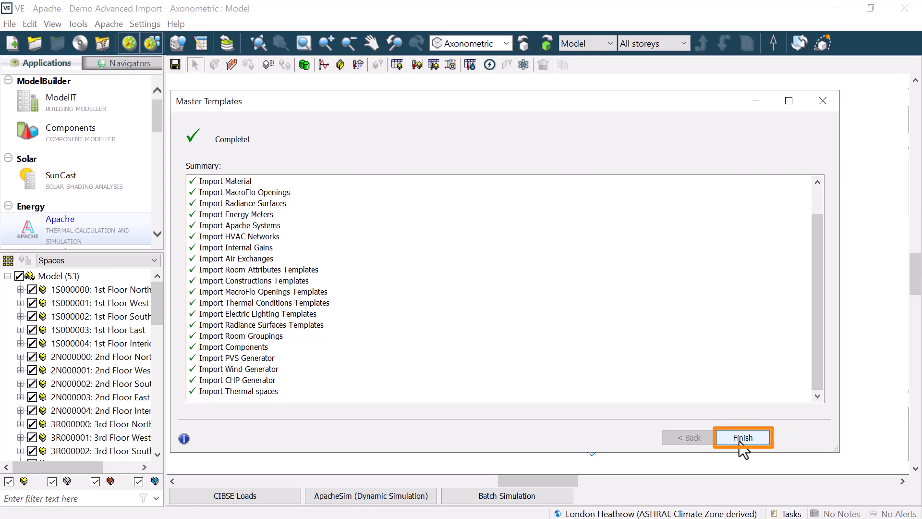
click(740, 440)
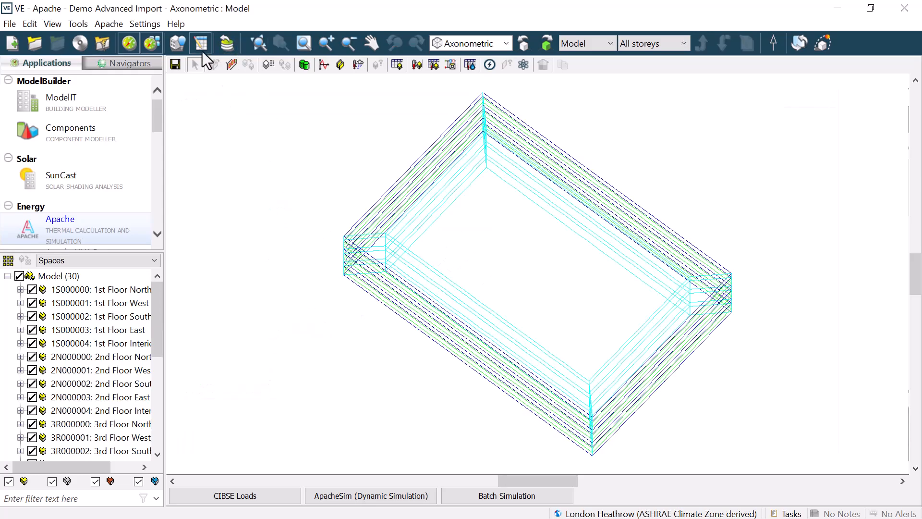
Step: Examine the thermal conditions templates' system, space conditions, internal gains, air exchanges, comfort and building regulations data after the import
click(199, 45)
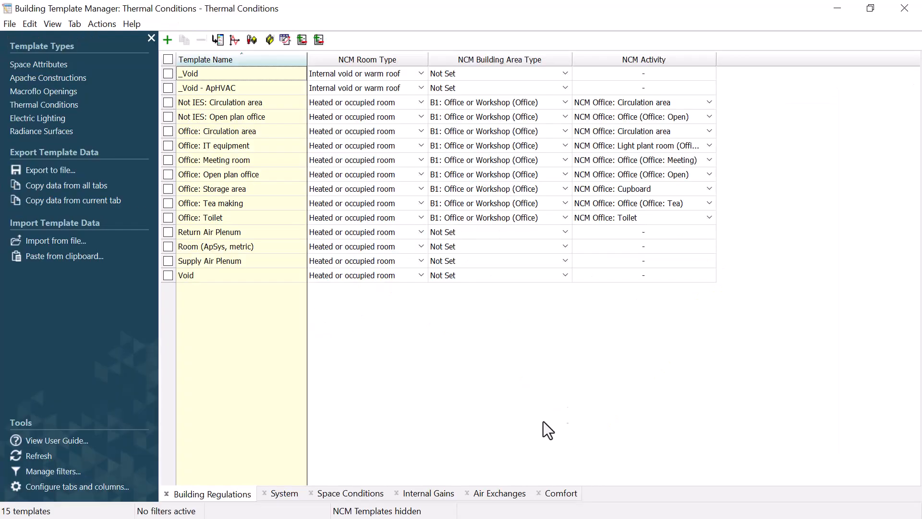
click(278, 494)
click(352, 496)
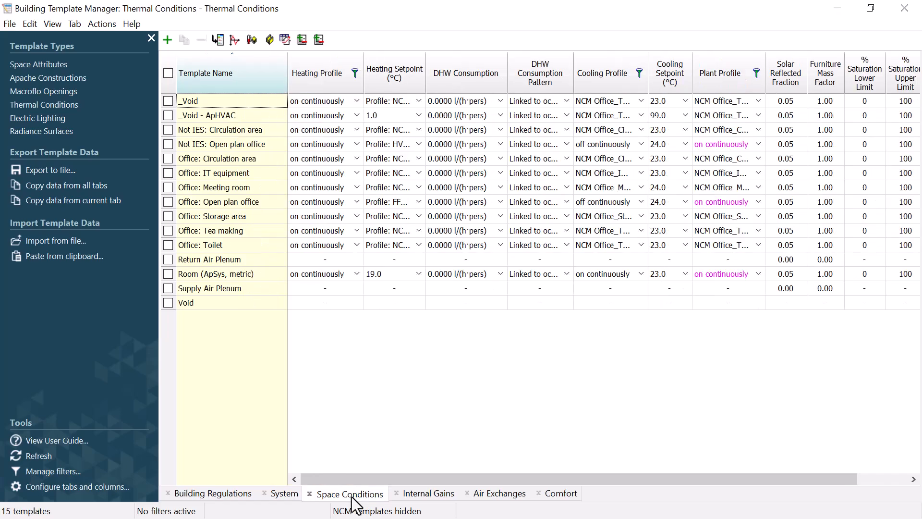
click(436, 499)
click(494, 497)
click(554, 498)
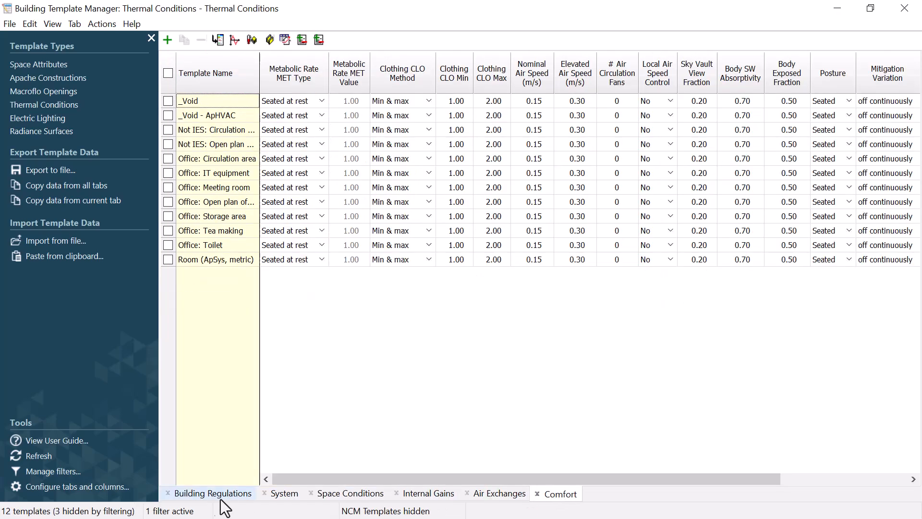
click(217, 499)
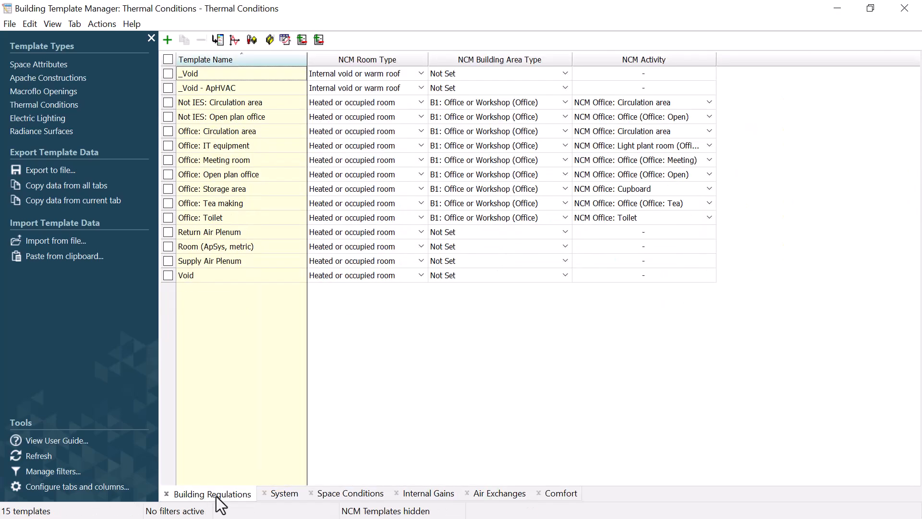
click(897, 8)
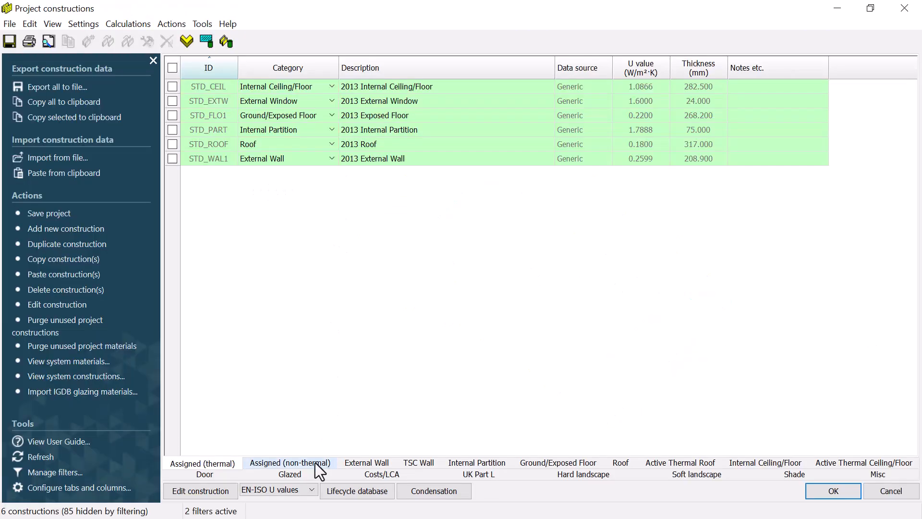
Step: Examine the project constructions by category, covering non-thermal, External Wall, TSC Wall, Internal Partition and Ground/Exposed Floor
click(315, 463)
click(370, 464)
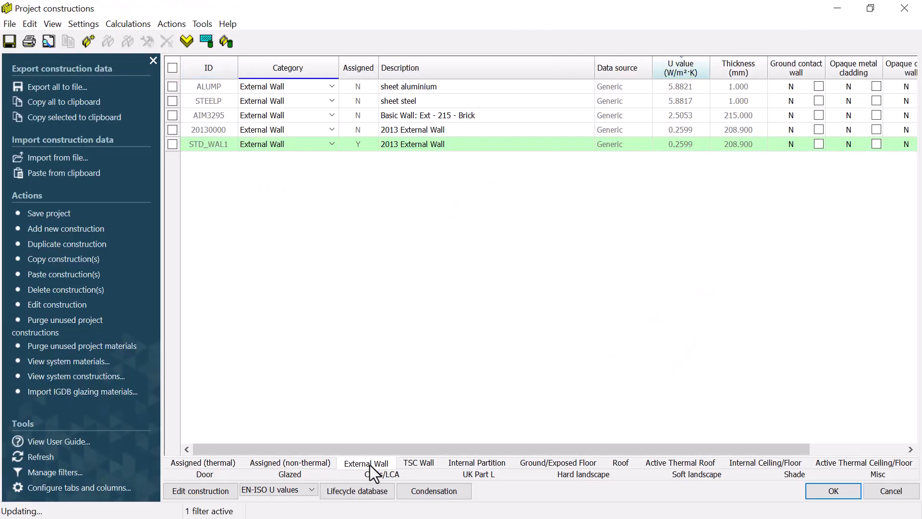
click(418, 463)
click(479, 463)
click(549, 463)
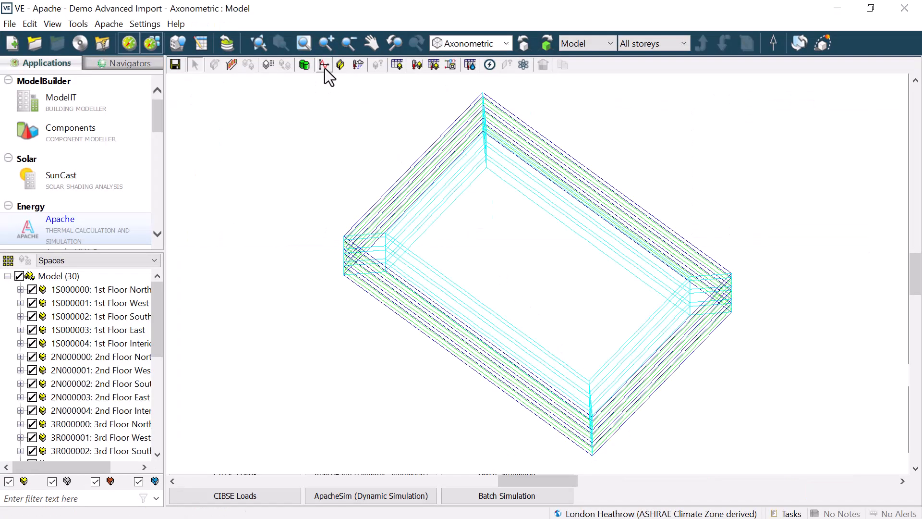
Step: Examine the Apache profiles in the project profiles database, switching the profile pattern and reading through the list
click(324, 68)
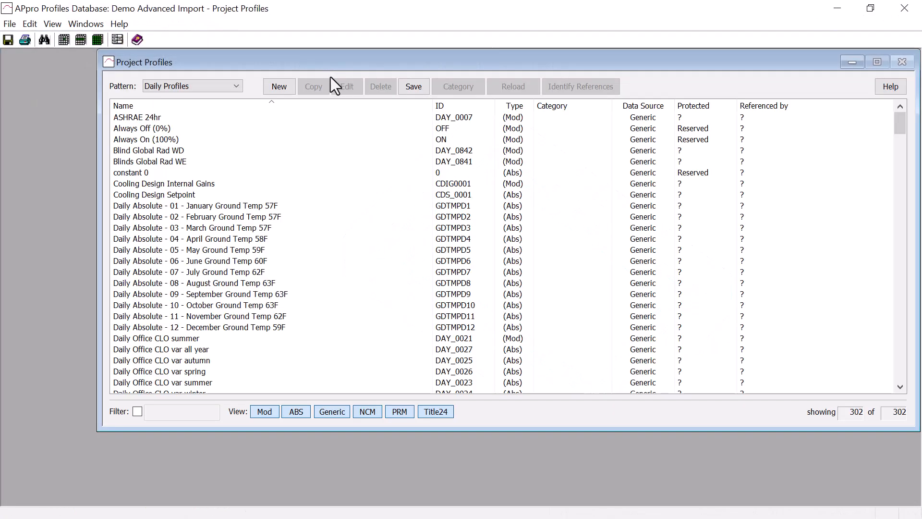
click(233, 87)
click(201, 107)
scroll(365, 169, down, 6)
scroll(365, 171, down, 12)
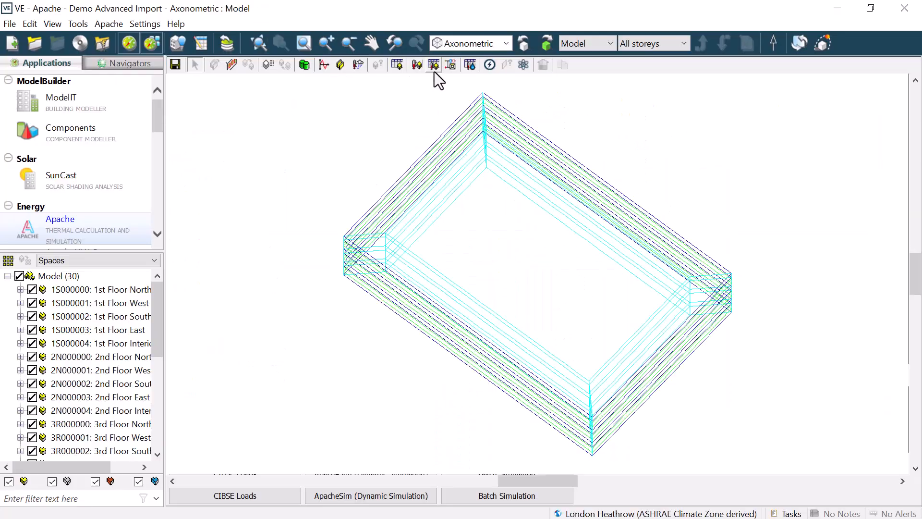
Step: Examine the Apache systems' heating, cooling, hot water, solar heating, aux energy, air supply, cost and control data, and leave without changes
click(432, 69)
click(194, 453)
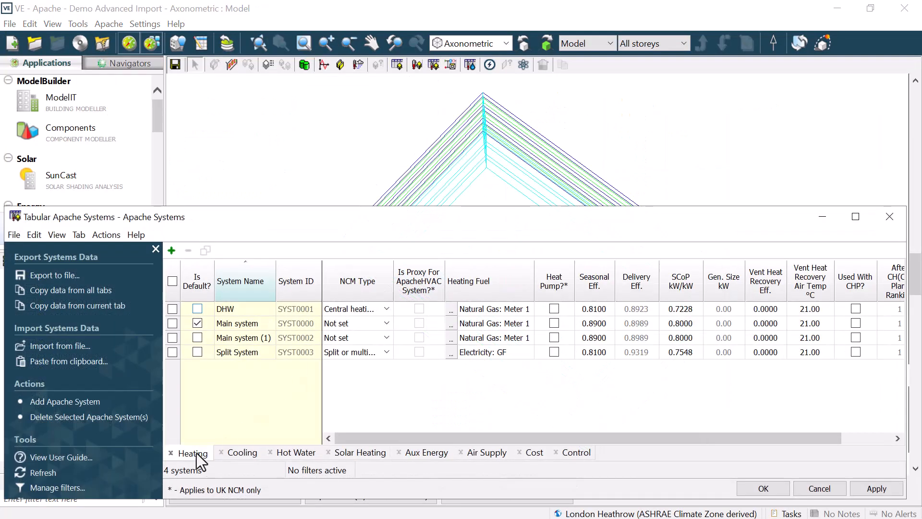
click(242, 452)
click(296, 453)
click(360, 452)
click(426, 452)
click(486, 452)
click(534, 453)
click(576, 452)
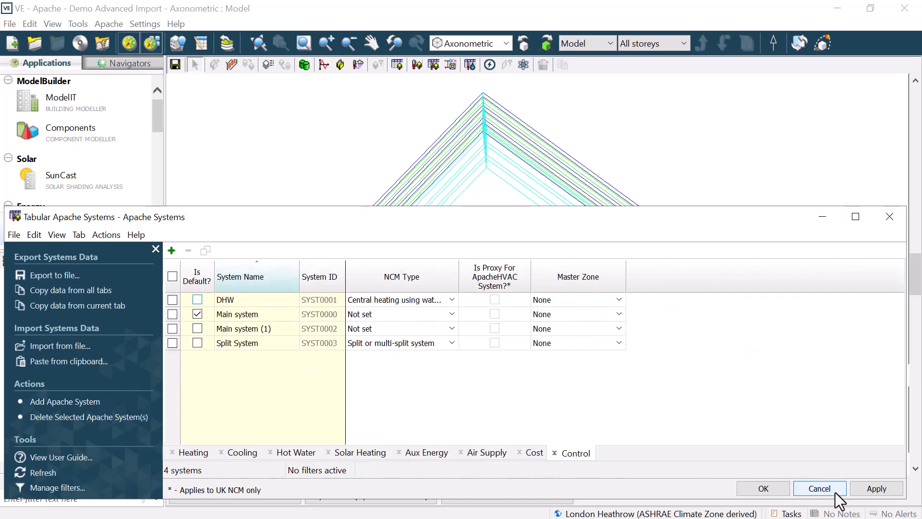
click(820, 489)
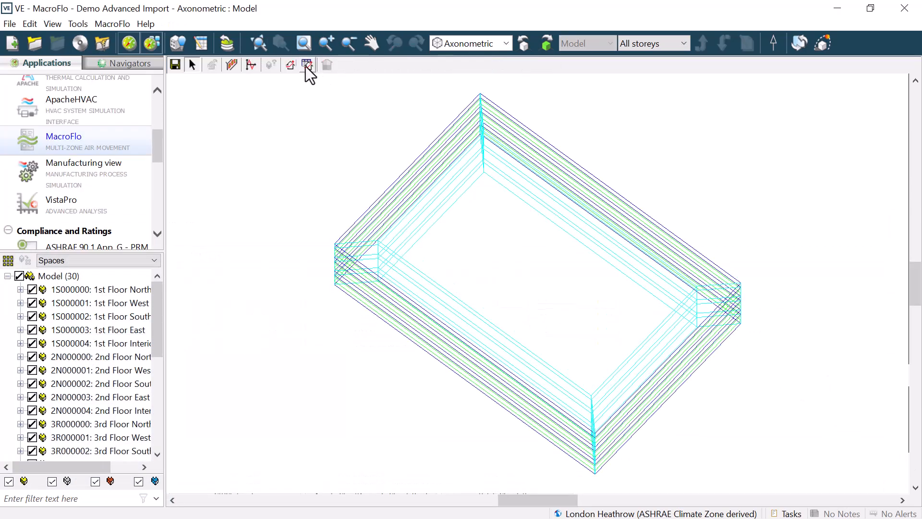
Step: Examine the MacroFlo opening types in the project and close their table
click(305, 66)
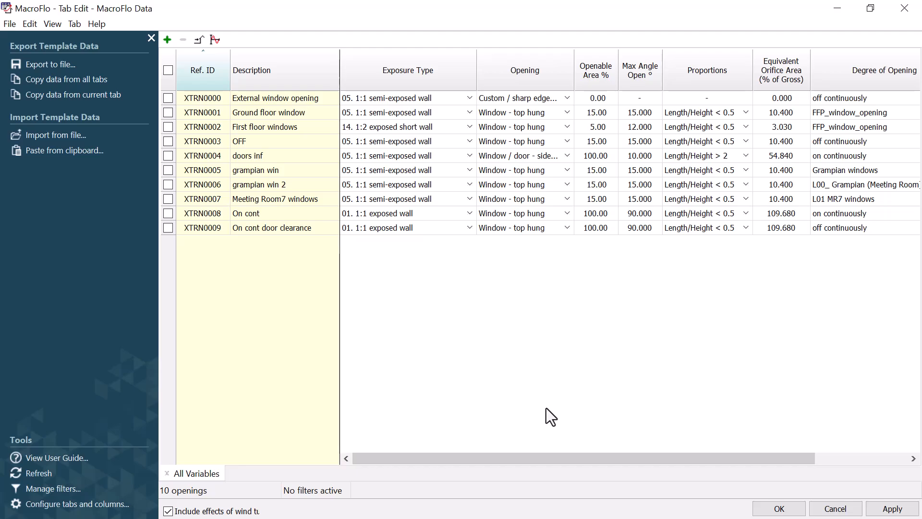
click(904, 8)
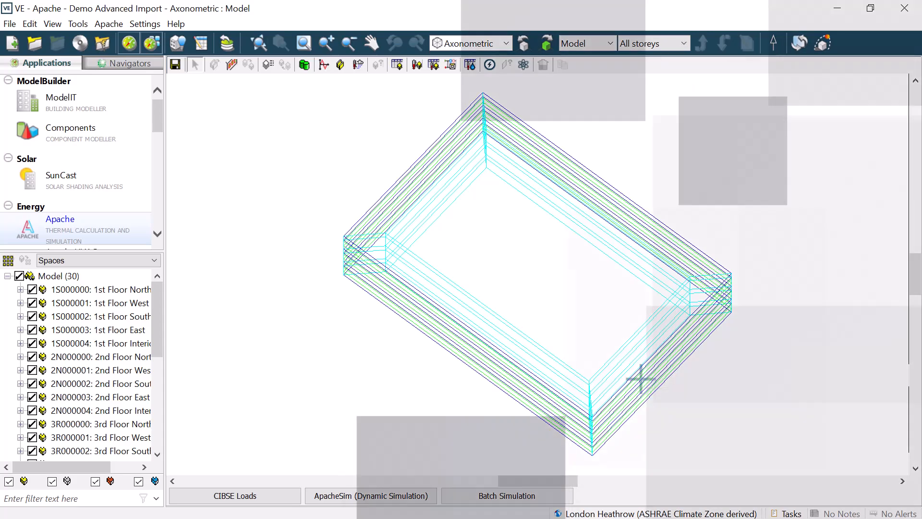